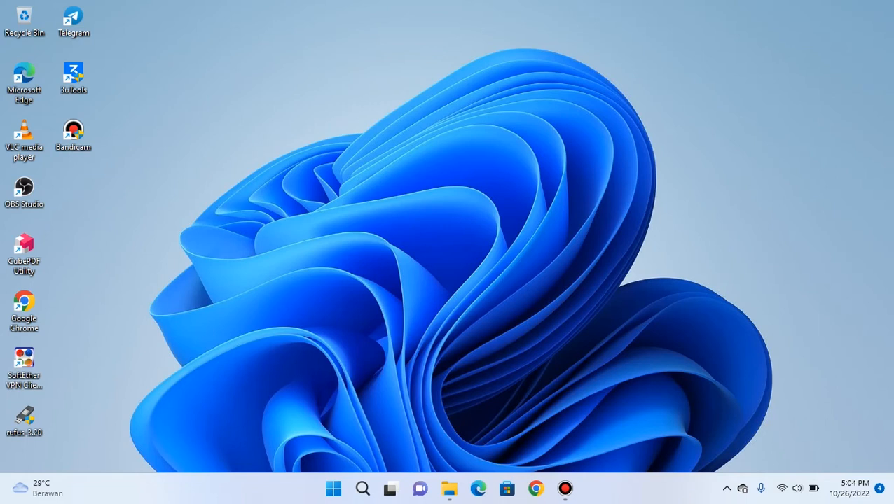
# Step: Open Computer Management through This PC's Manage option and minimize the File Explorer window
pyautogui.click(449, 488)
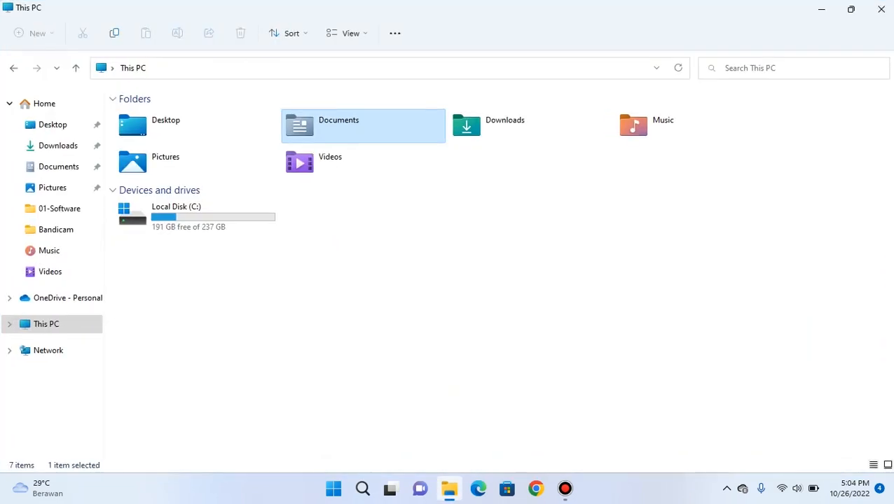
pyautogui.rightClick(59, 324)
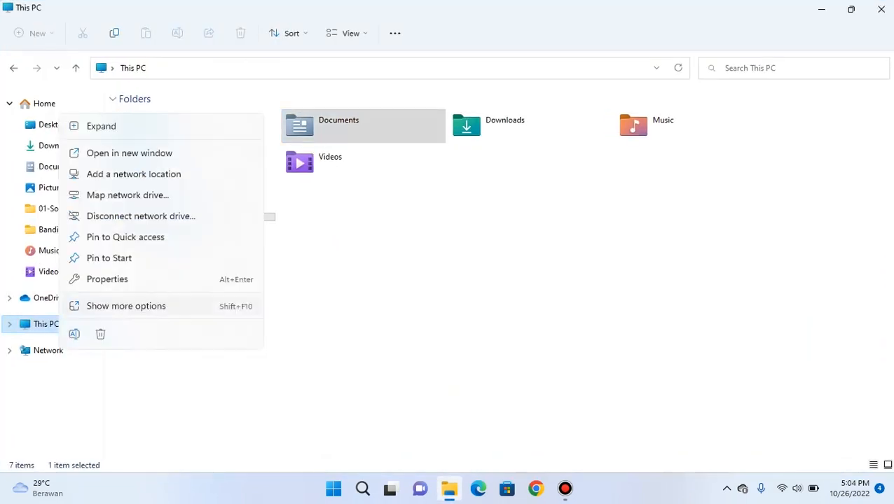
pyautogui.click(127, 306)
pyautogui.click(178, 147)
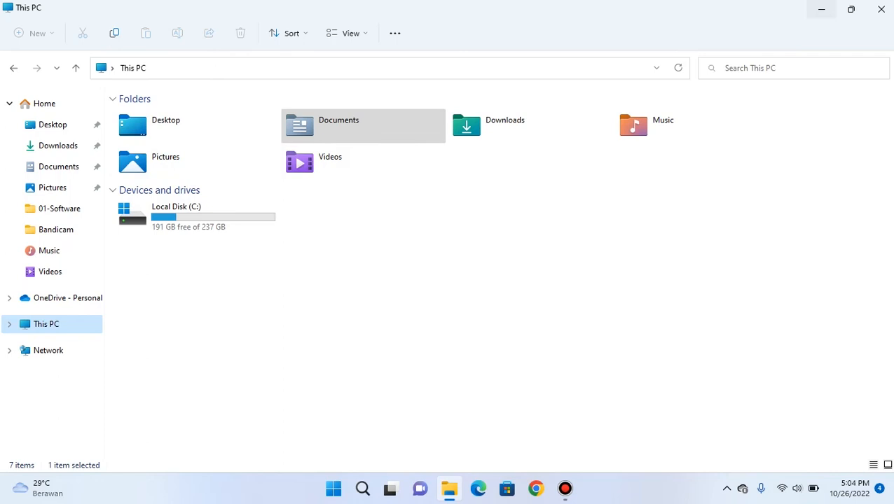
pyautogui.click(821, 9)
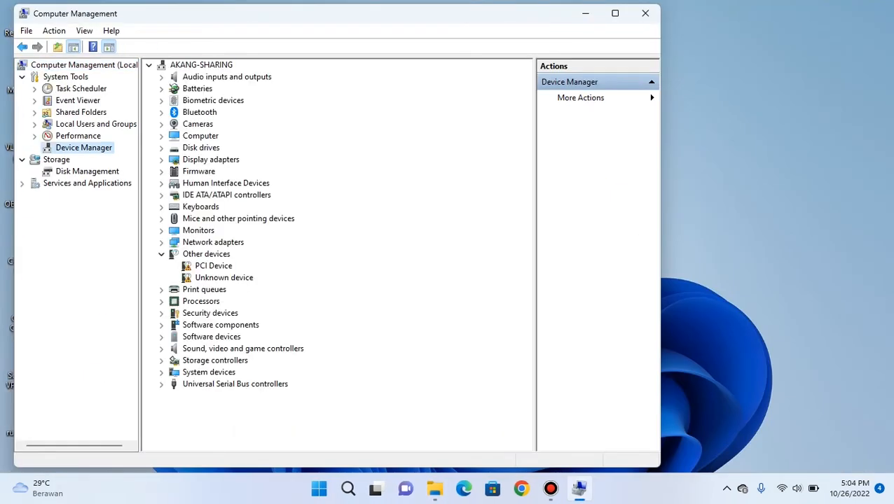
# Step: Open the properties of the PCI Device under Other devices and move the dialog aside
pyautogui.click(213, 266)
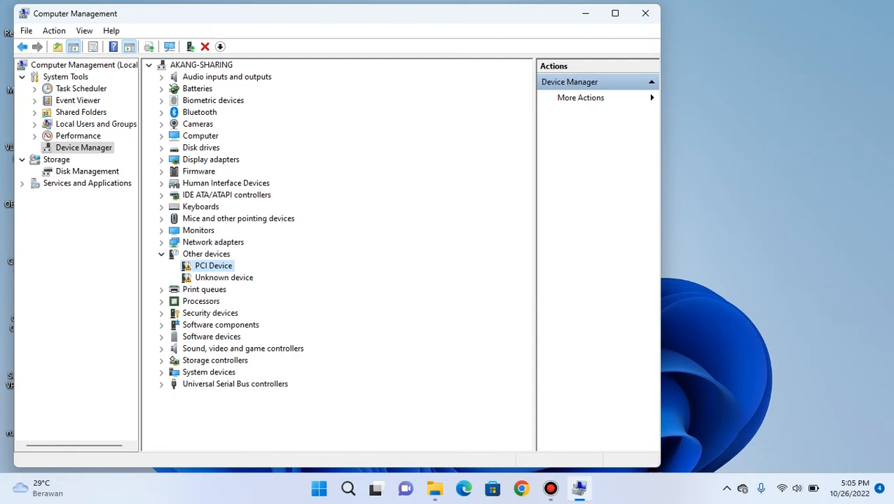
pyautogui.rightClick(223, 255)
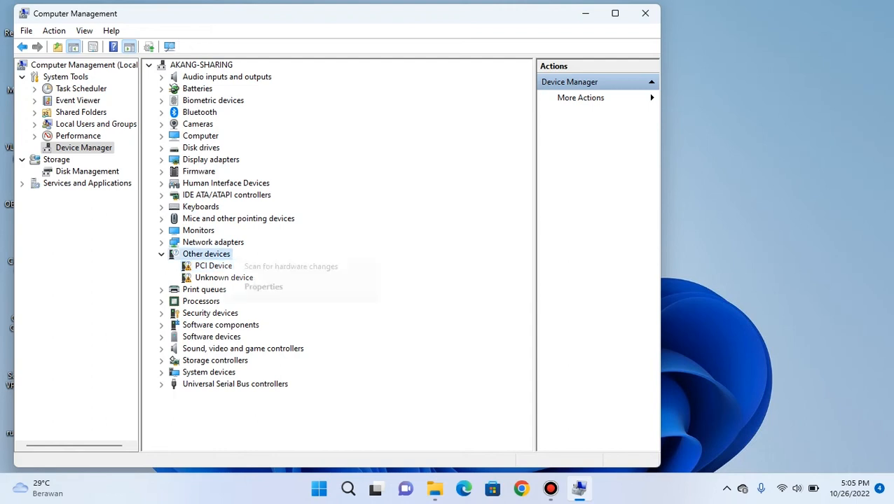
pyautogui.click(210, 266)
pyautogui.rightClick(213, 265)
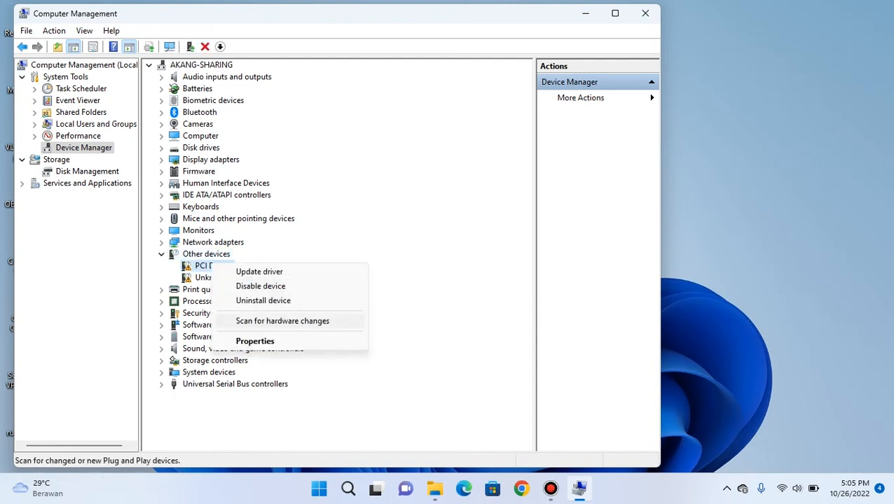
pyautogui.click(255, 342)
pyautogui.moveTo(377, 102); pyautogui.dragTo(476, 111)
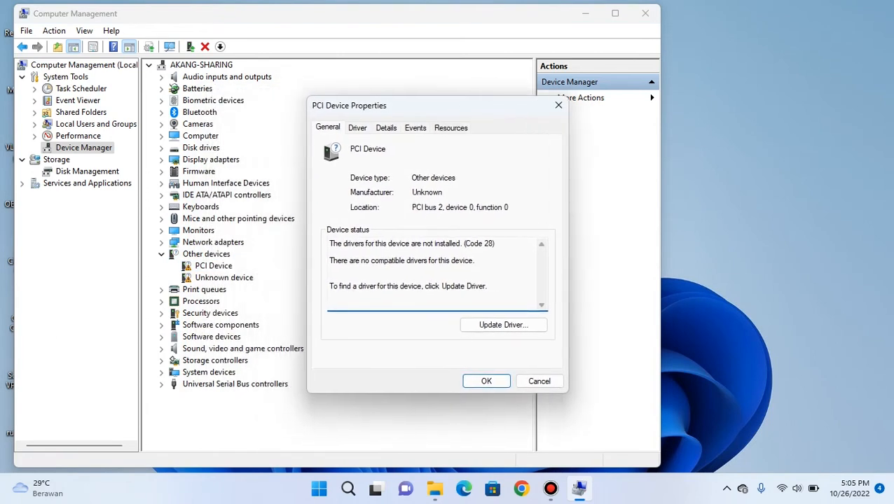
# Step: Display the PCI Device's Hardware Ids property and select the full ID ending in REV_01
pyautogui.click(386, 127)
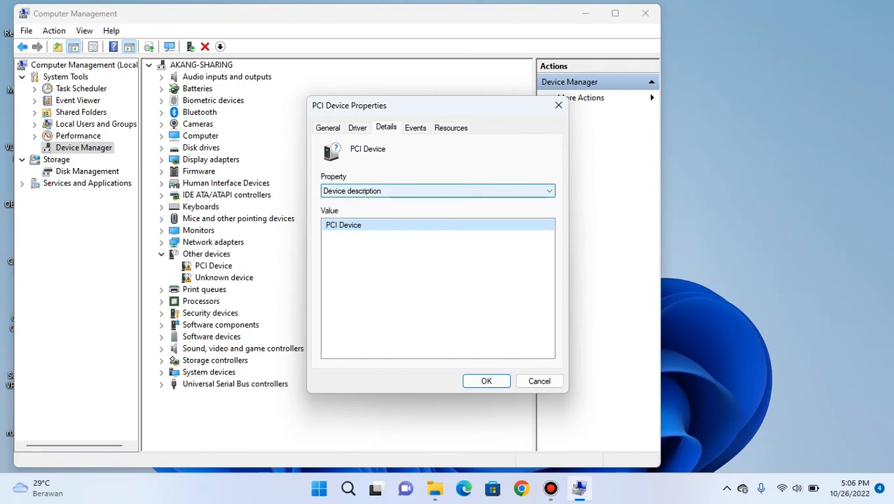
pyautogui.click(549, 191)
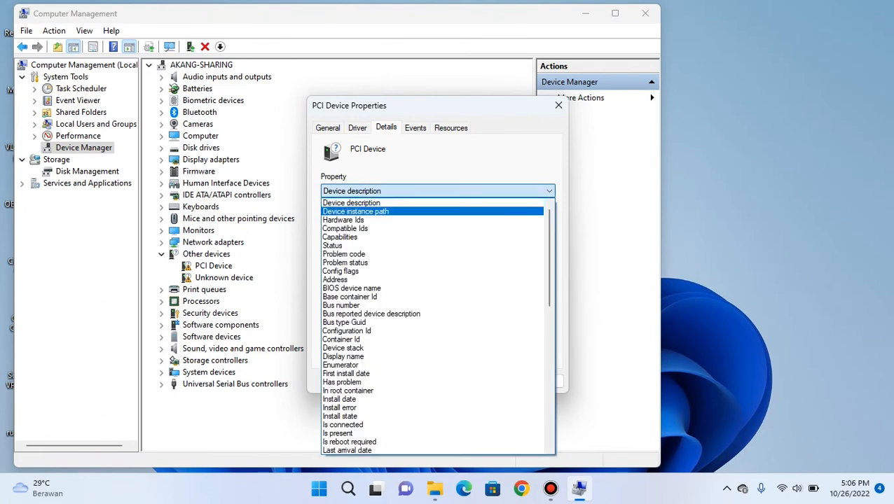
pyautogui.click(344, 221)
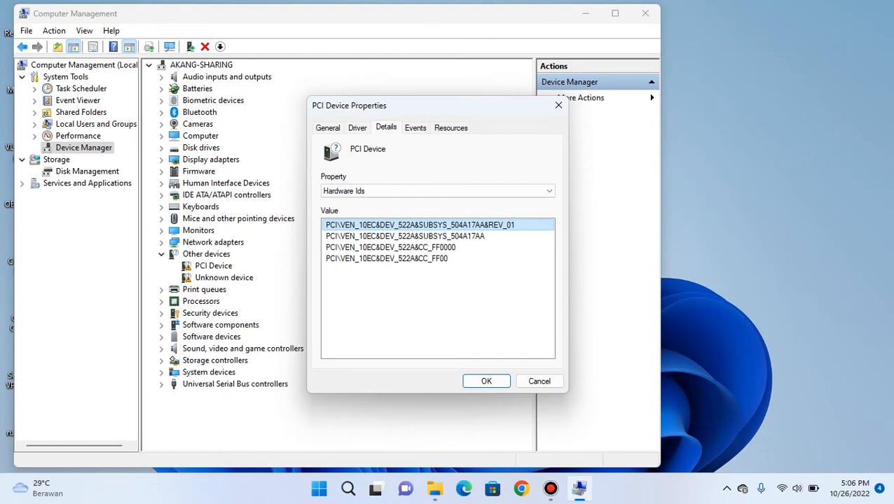
pyautogui.click(405, 236)
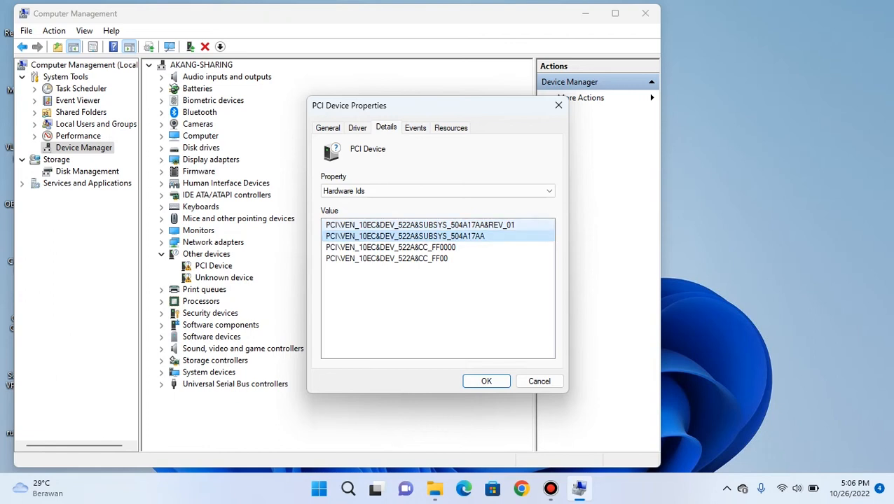
pyautogui.click(420, 225)
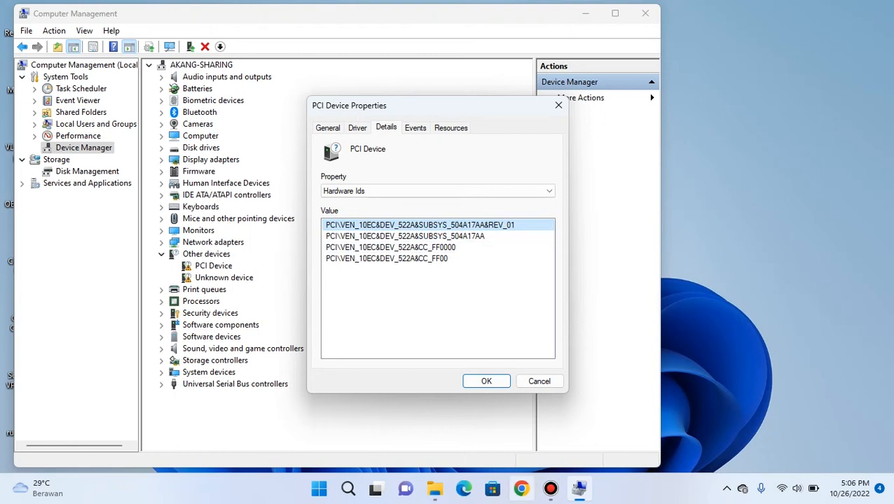
# Step: Switch to Google Chrome and open pcilookup.com
pyautogui.click(521, 488)
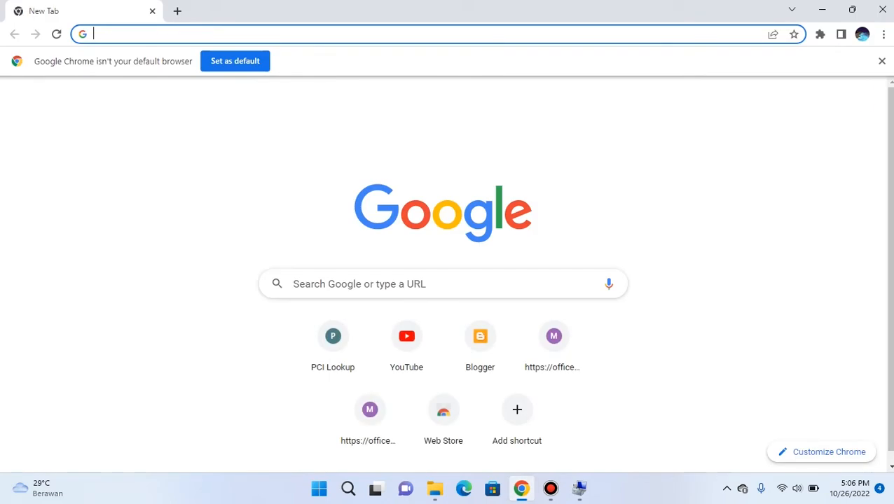
pyautogui.write('pci')
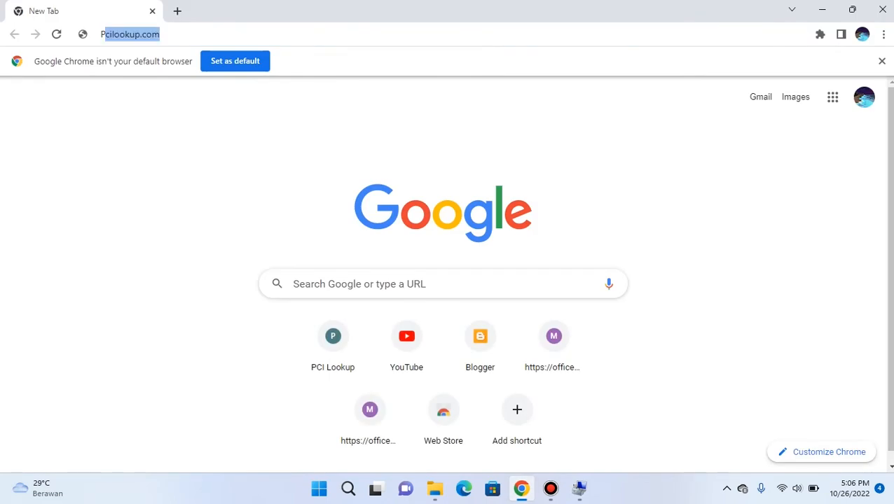
pyautogui.press('Return')
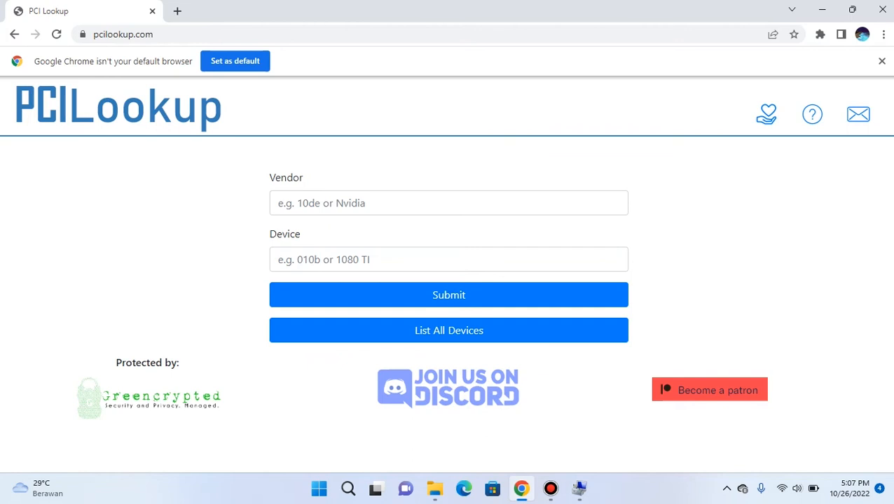
# Step: Arrange the browser window and the PCI Device Properties dialog side by side
pyautogui.click(348, 260)
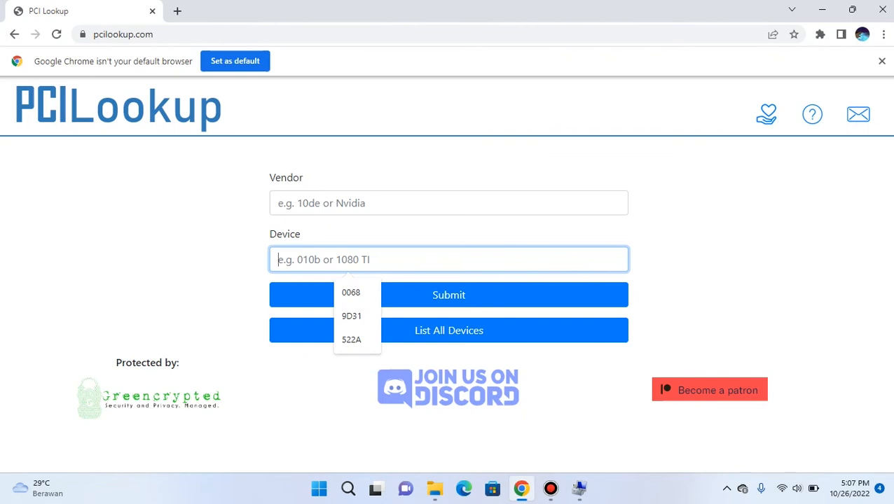
pyautogui.moveTo(448, 11); pyautogui.dragTo(614, 47)
pyautogui.moveTo(363, 105); pyautogui.dragTo(158, 88)
pyautogui.moveTo(667, 29); pyautogui.dragTo(674, 49)
# Step: Enter 10EC as the vendor in the PCI Lookup form
pyautogui.click(617, 249)
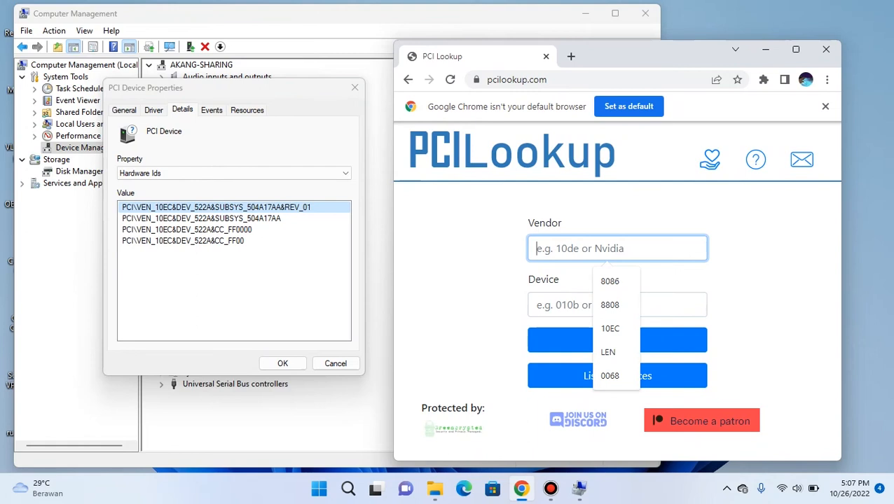
pyautogui.press('Down')
pyautogui.press('Down')
pyautogui.press('Down')
pyautogui.press('Up')
pyautogui.press('Down')
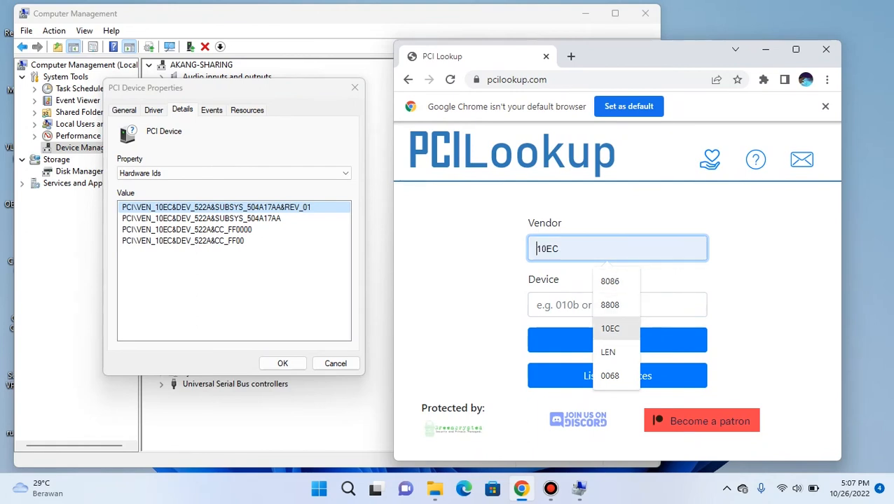
pyautogui.click(610, 328)
# Step: Enter 522A as the device and submit the PCI lookup
pyautogui.click(608, 305)
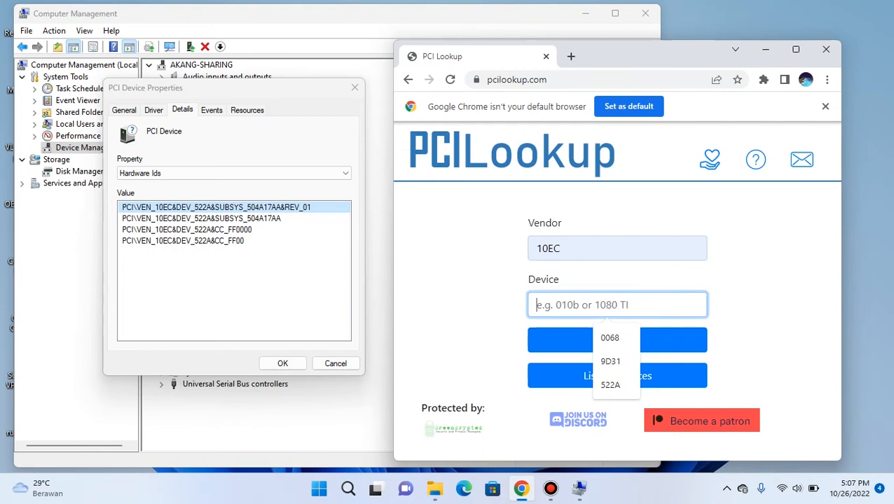
pyautogui.press('Down')
pyautogui.press('Down')
pyautogui.press('Down')
pyautogui.press('Return')
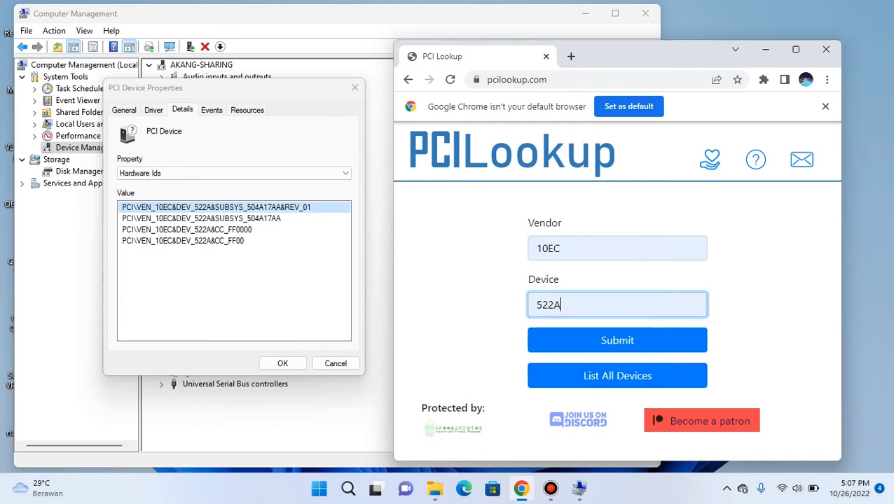
pyautogui.press('Tab')
pyautogui.press('Return')
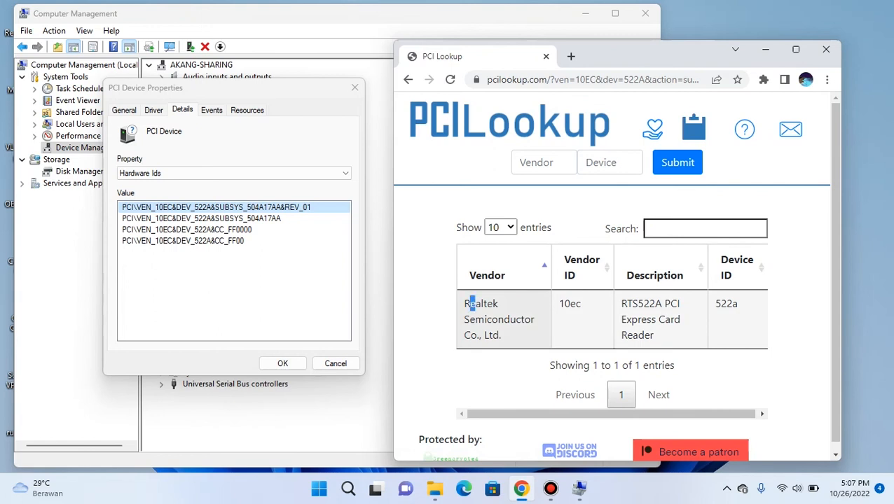
# Step: Copy the device description "RTS522A PCI Express Card Reader" from the lookup result
pyautogui.moveTo(469, 303); pyautogui.dragTo(501, 337)
pyautogui.moveTo(620, 303); pyautogui.dragTo(654, 336)
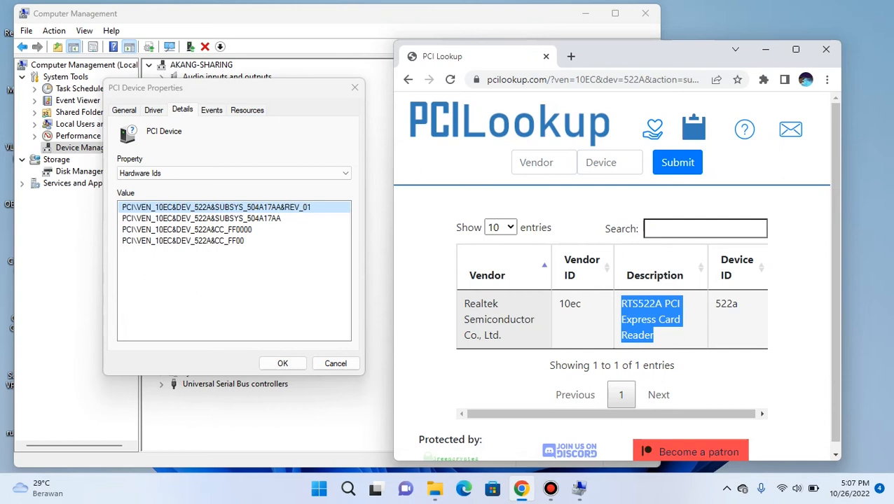
pyautogui.click(657, 335)
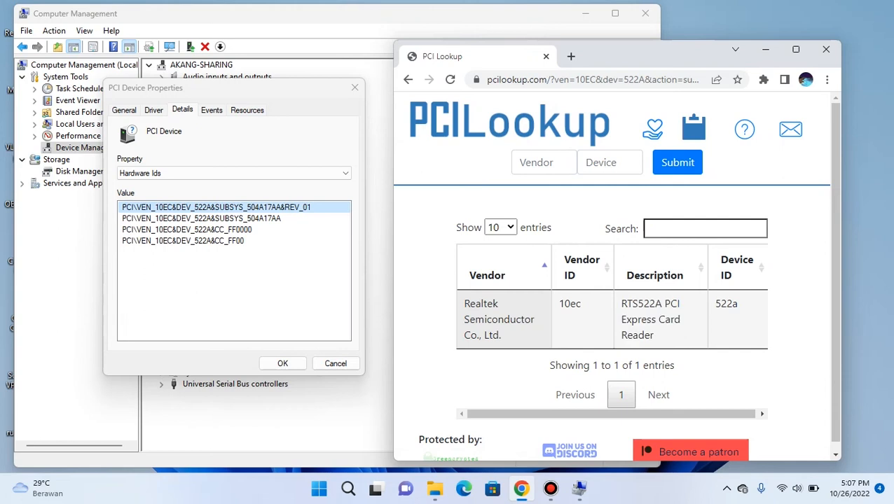
pyautogui.moveTo(619, 303); pyautogui.dragTo(654, 336)
pyautogui.hotkey('ctrl', 'c')
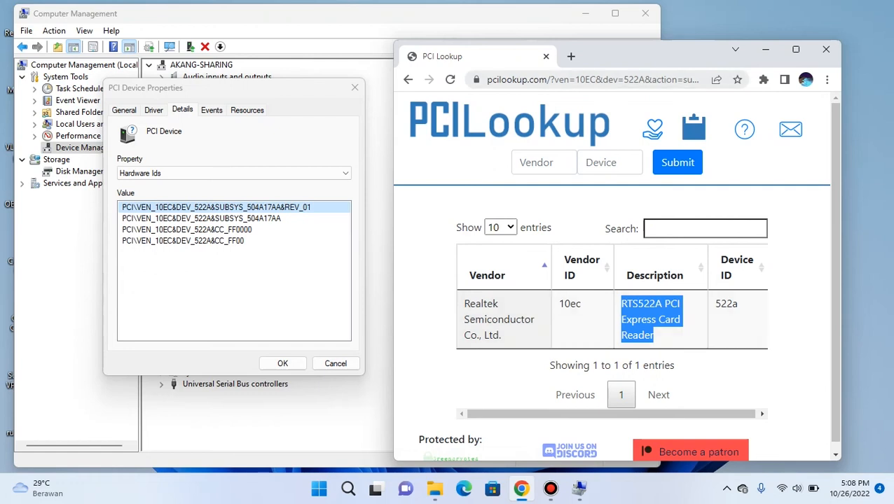
# Step: Search Google in a new browser tab for "driver RTS522A PCI Express Card Reader", using the copied description
pyautogui.click(571, 57)
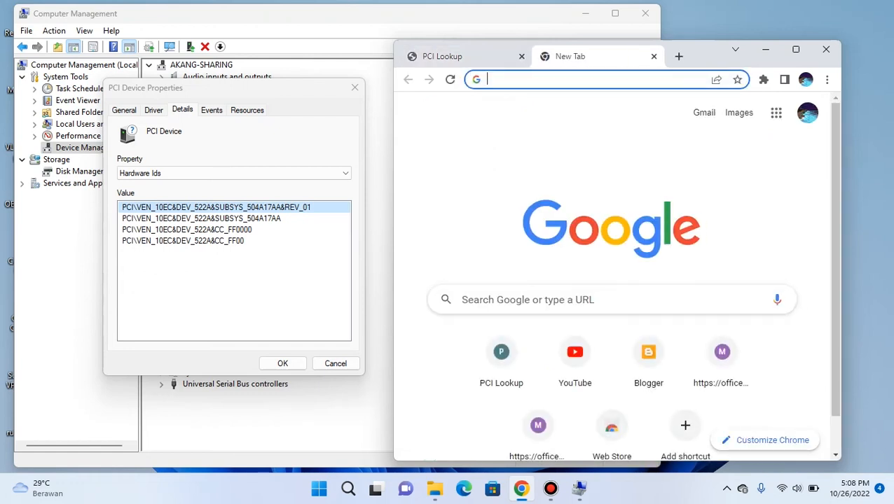
pyautogui.hotkey('ctrl', 'v')
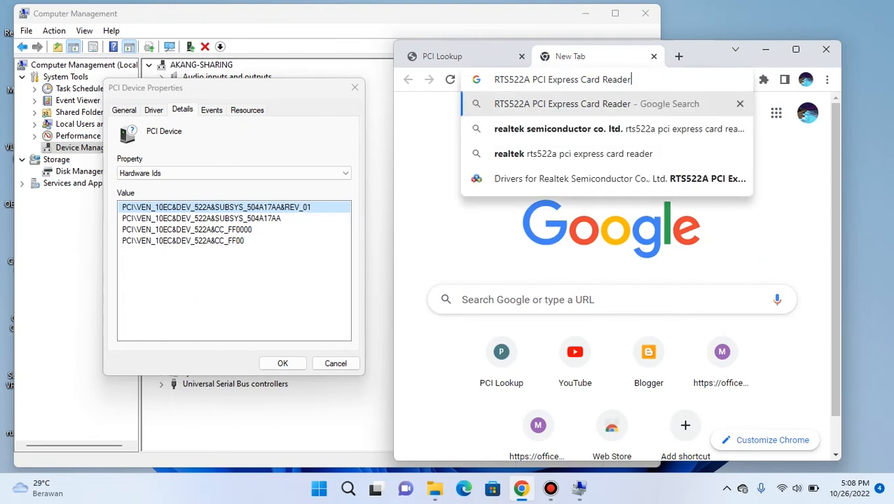
pyautogui.press('Left')
pyautogui.press('Left')
pyautogui.press('Left')
pyautogui.press('Left')
pyautogui.press('Left')
pyautogui.press('Left')
pyautogui.press('Left')
pyautogui.press('Left')
pyautogui.press('Left')
pyautogui.press('Left')
pyautogui.press('Left')
pyautogui.press('Left')
pyautogui.press('Left')
pyautogui.press('Left')
pyautogui.press('Left')
pyautogui.press('Left')
pyautogui.press('Left')
pyautogui.press('Left')
pyautogui.press('Left')
pyautogui.press('Left')
pyautogui.write('driver')
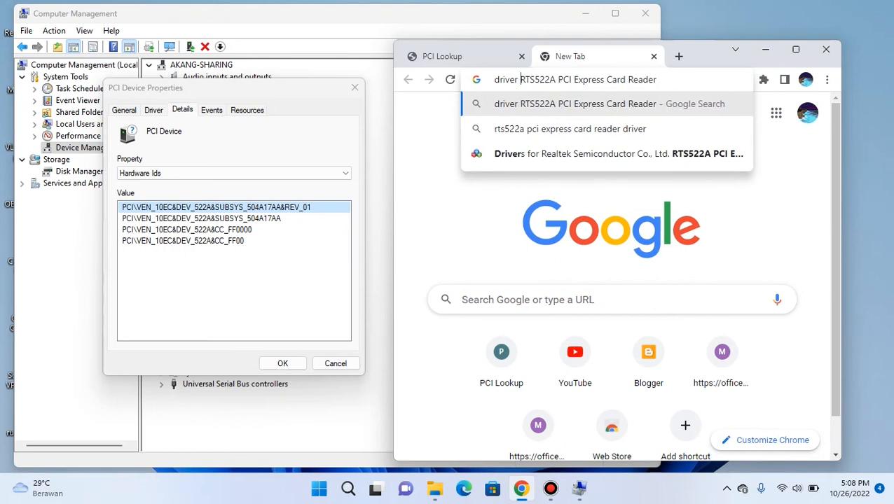
pyautogui.press('Return')
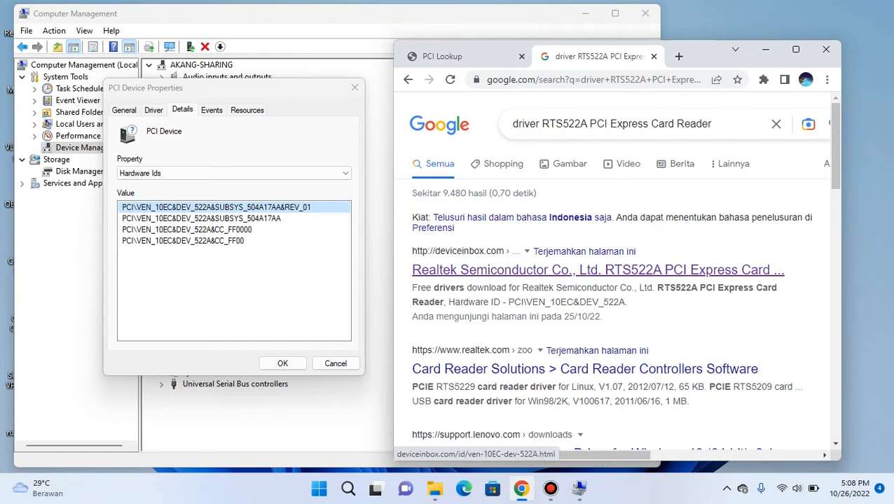
# Step: Open the deviceinbox.com result for the Realtek RTS522A card reader and review its list of available drivers
pyautogui.click(598, 271)
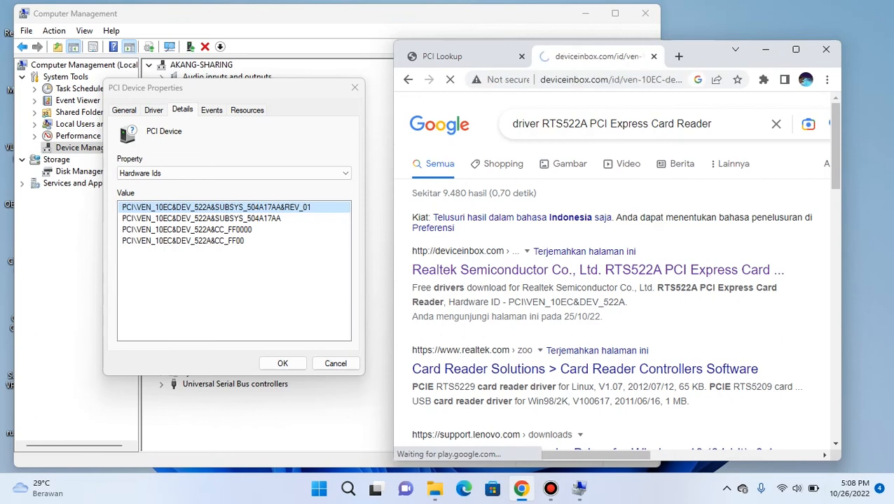
pyautogui.scroll(-4, 620, 276)
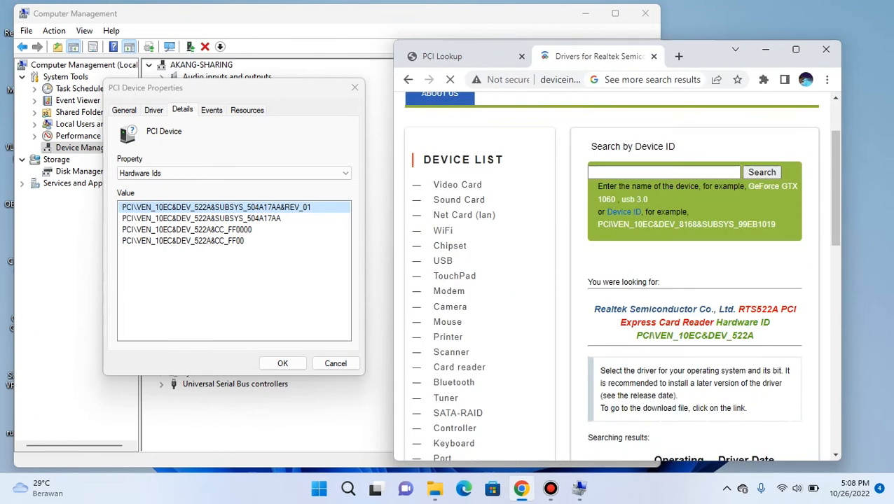
pyautogui.scroll(-3, 620, 276)
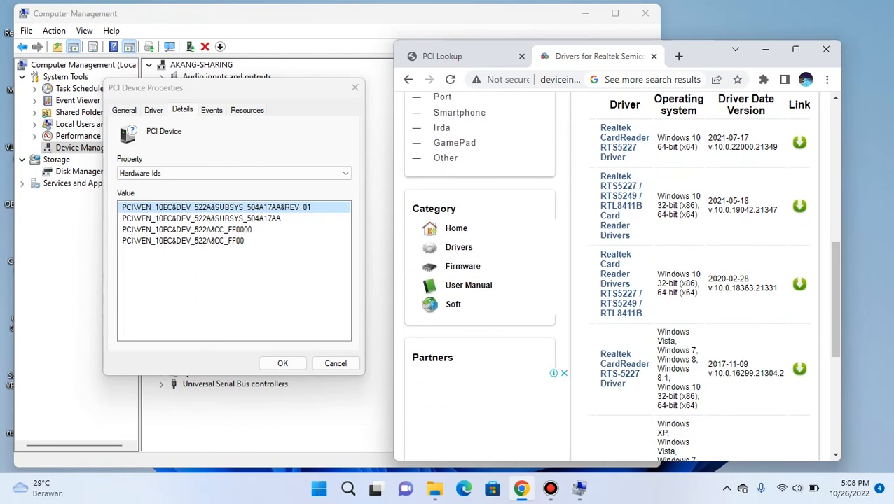
pyautogui.scroll(-3, 620, 276)
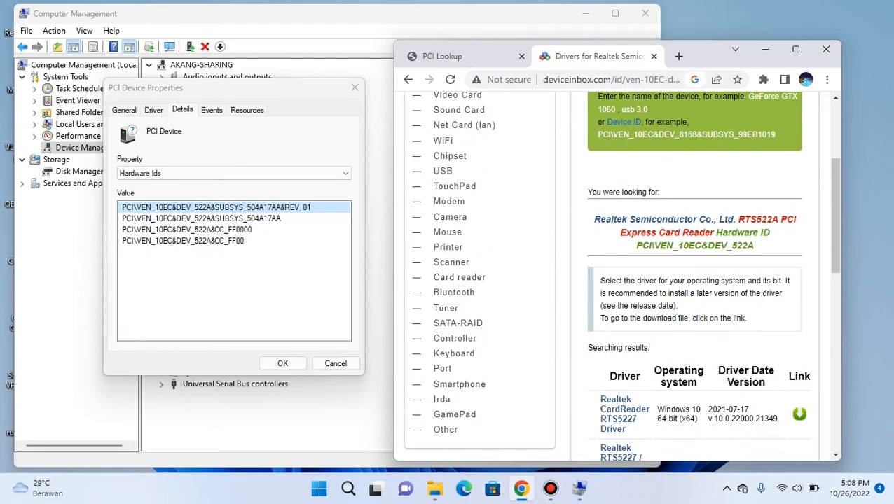
pyautogui.scroll(1, 620, 276)
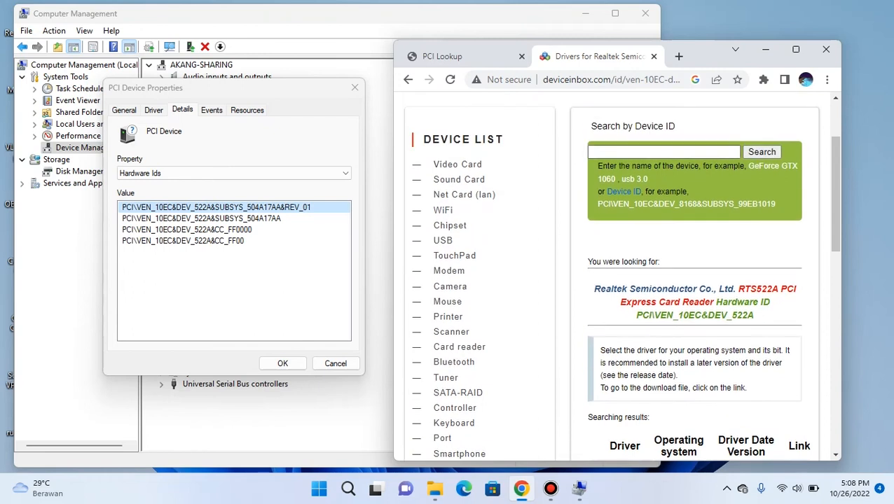
pyautogui.scroll(-3, 620, 276)
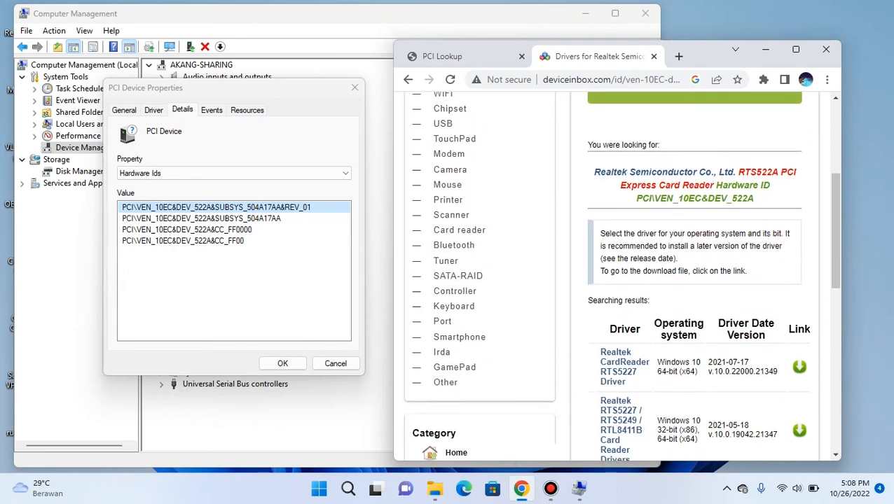
# Step: Check the listed hardware ID and driver versions, and open the Windows 10 64-bit Realtek CardReader RTS5227 Driver v.10.0.22000.21349
pyautogui.moveTo(634, 148); pyautogui.dragTo(754, 149)
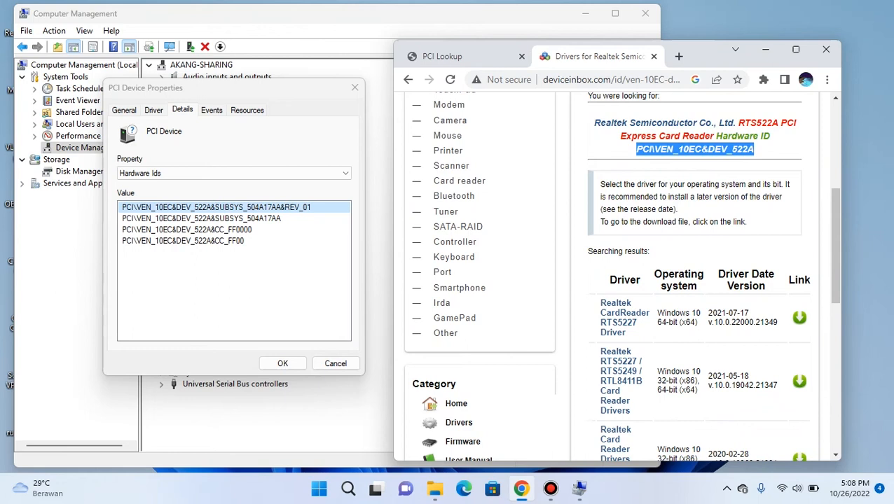
pyautogui.scroll(-3, 620, 277)
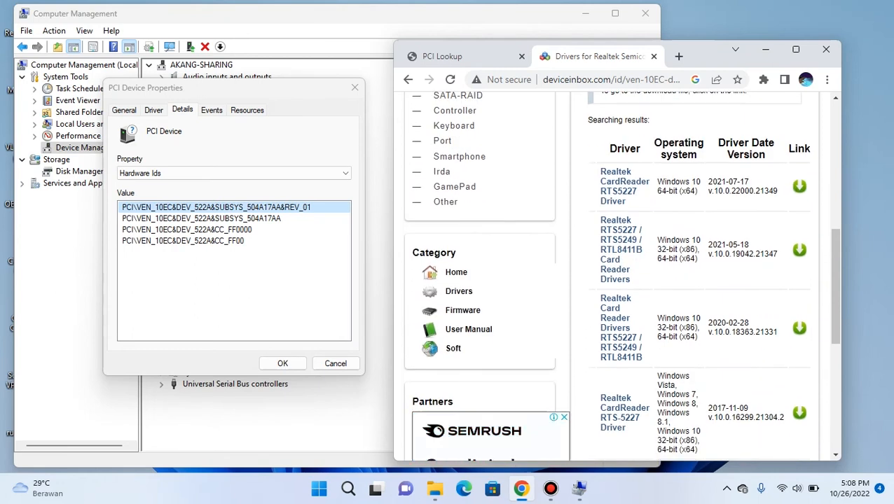
pyautogui.scroll(1, 617, 276)
pyautogui.scroll(-3, 620, 276)
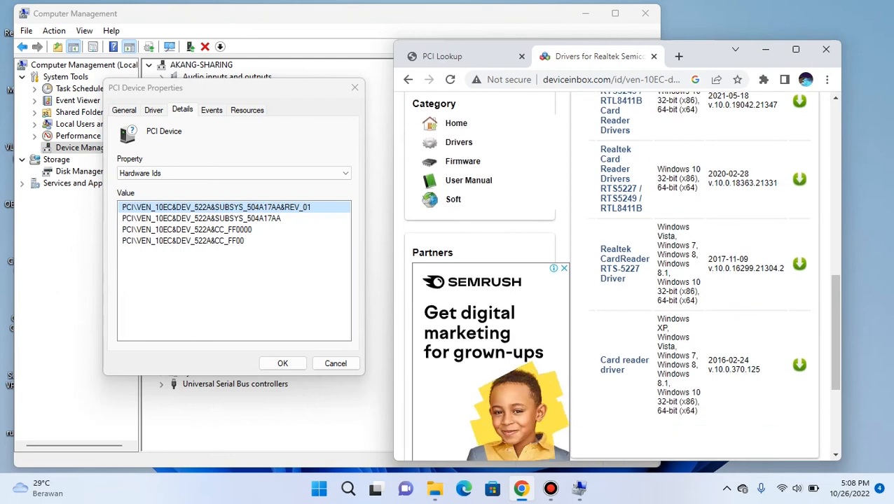
pyautogui.scroll(1, 620, 277)
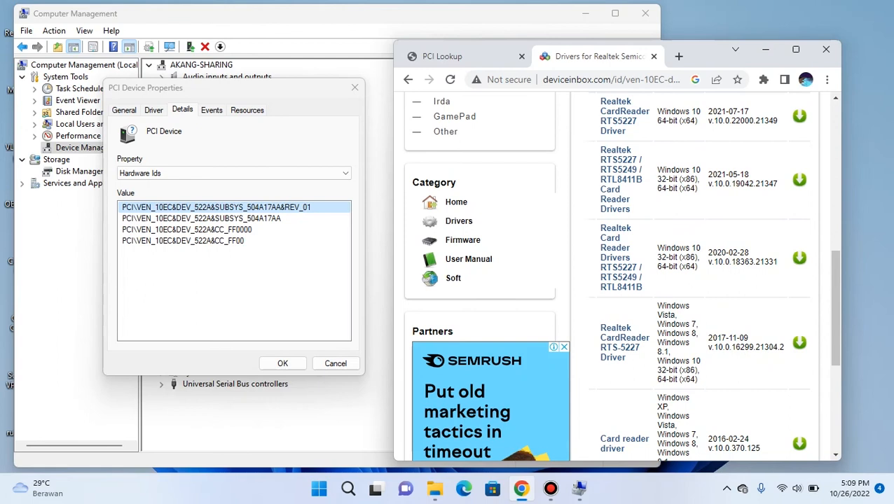
pyautogui.scroll(-1, 620, 277)
pyautogui.scroll(2, 620, 277)
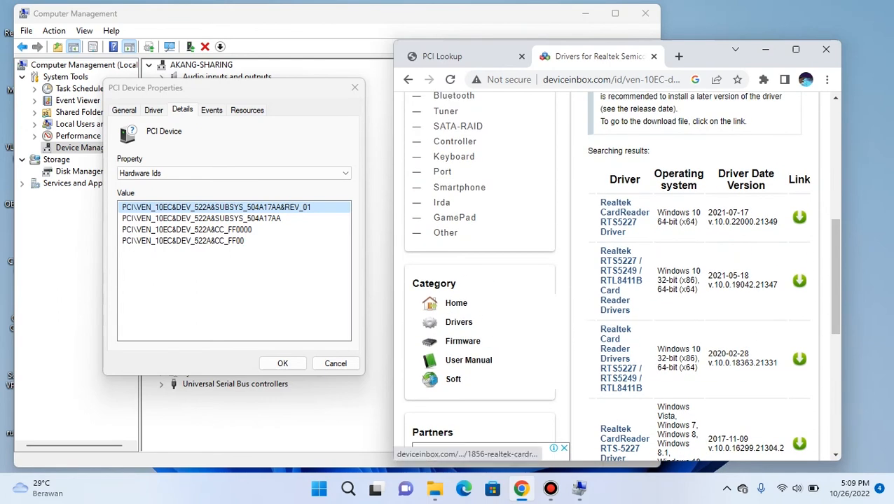
pyautogui.click(799, 217)
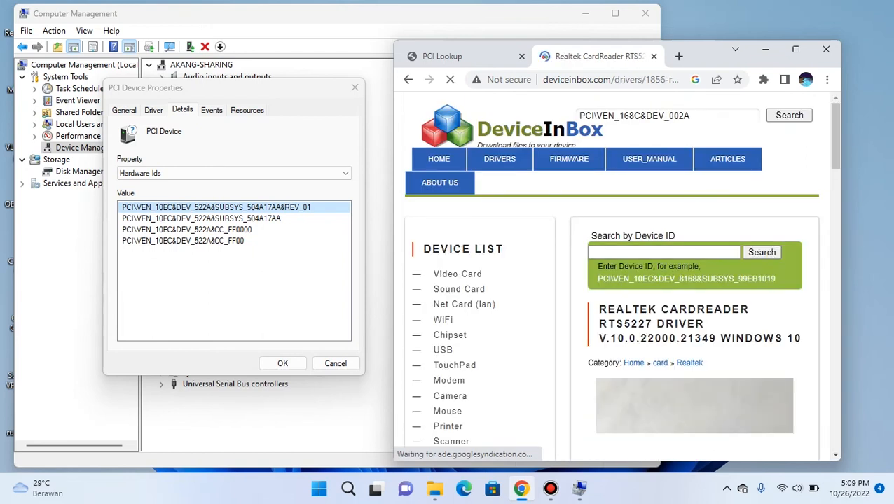
# Step: Review the driver page's info, file size, description and file name down to the download link section
pyautogui.scroll(-2, 617, 276)
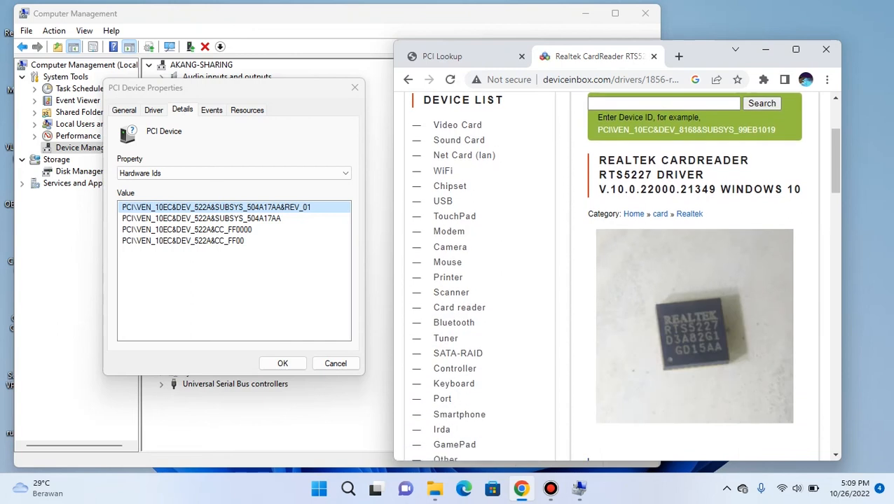
pyautogui.scroll(-2, 616, 277)
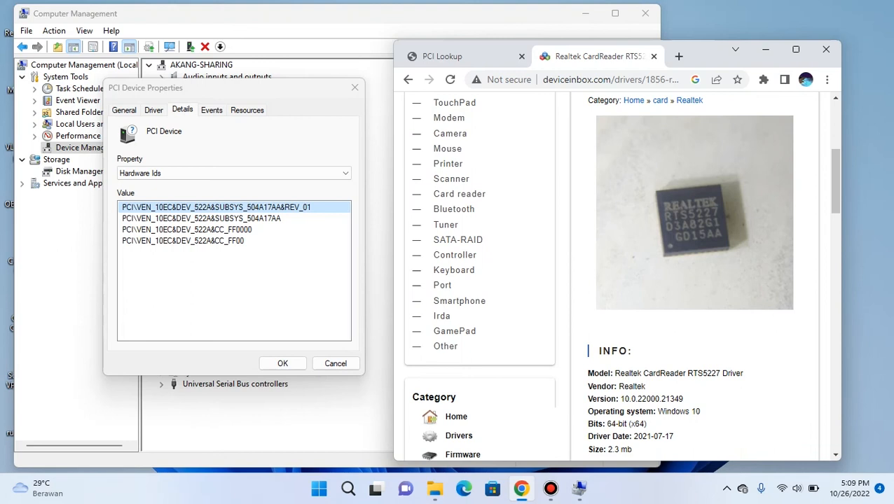
pyautogui.scroll(-3, 783, 403)
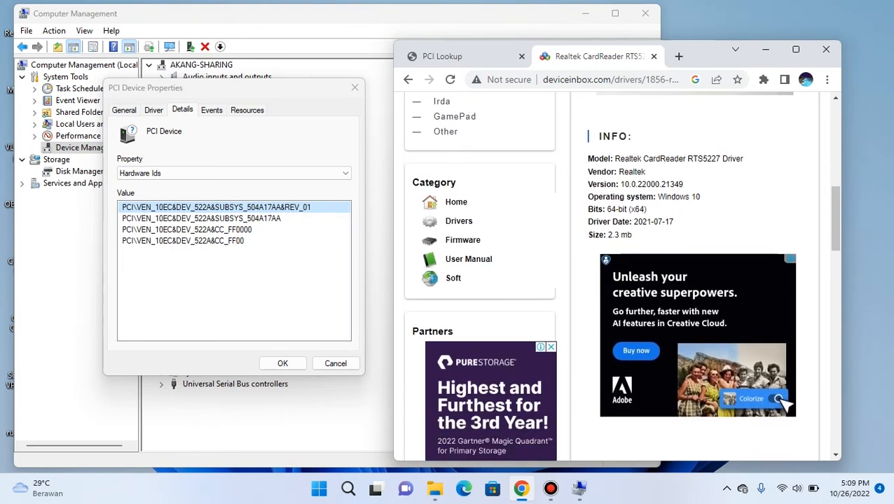
pyautogui.moveTo(588, 235); pyautogui.dragTo(631, 235)
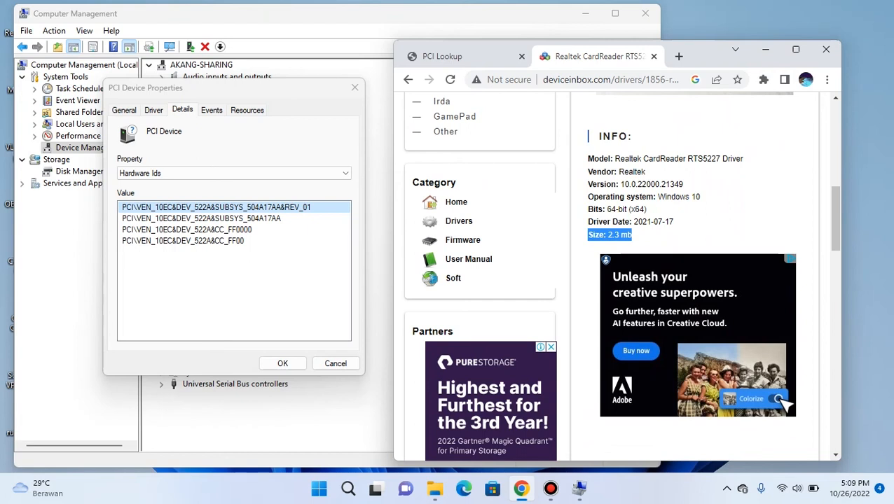
pyautogui.scroll(-1, 631, 235)
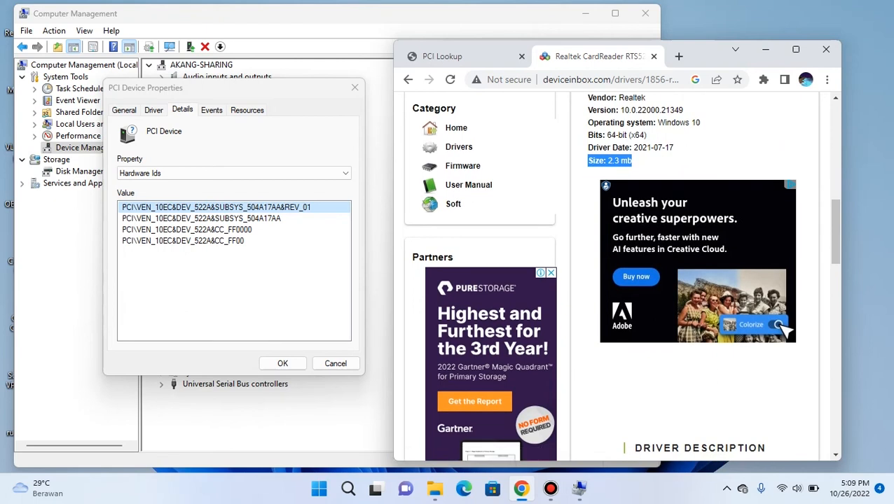
pyautogui.scroll(-2, 620, 281)
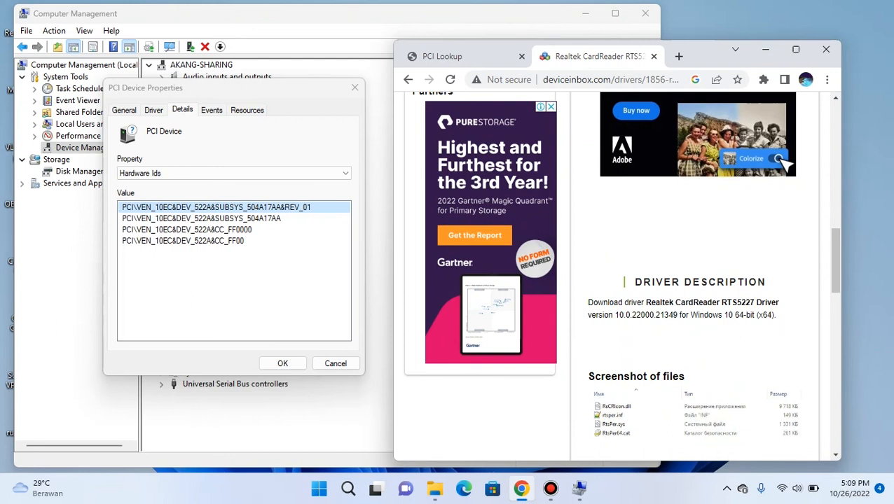
pyautogui.scroll(-2, 621, 280)
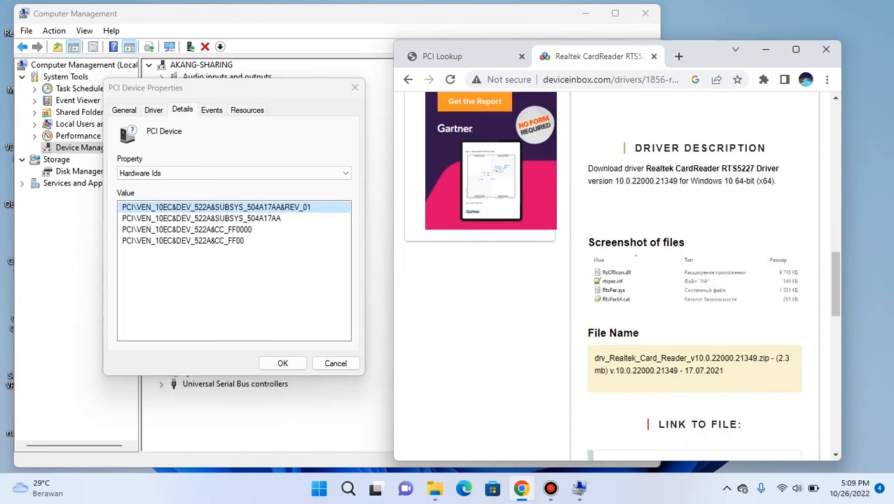
pyautogui.scroll(-2, 620, 280)
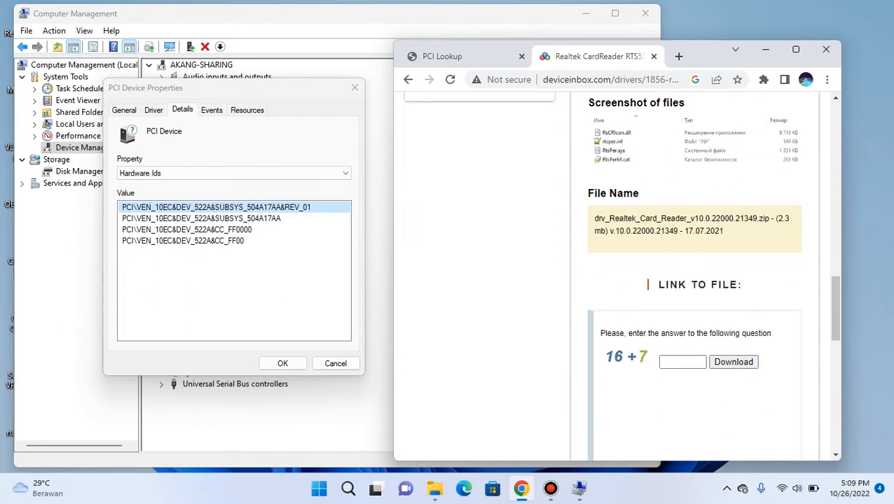
# Step: Answer the 16 + 7 question with 23 and request the driver's file link
pyautogui.click(683, 338)
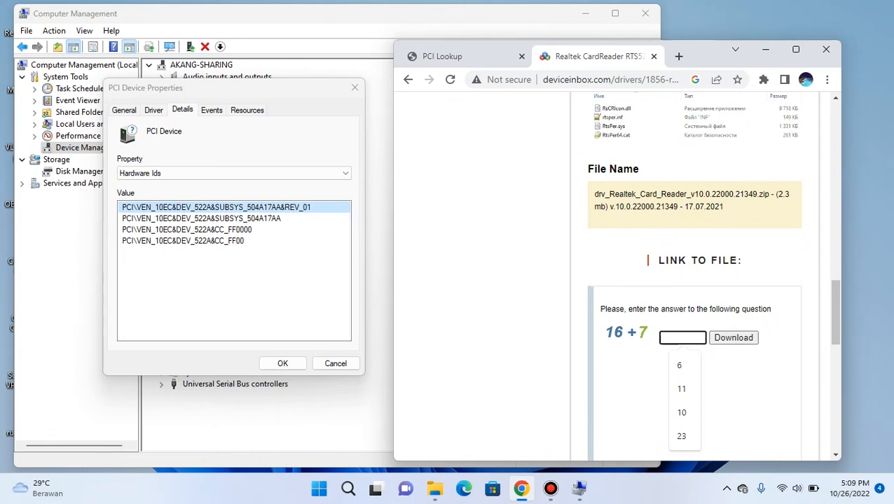
pyautogui.scroll(-1, 711, 272)
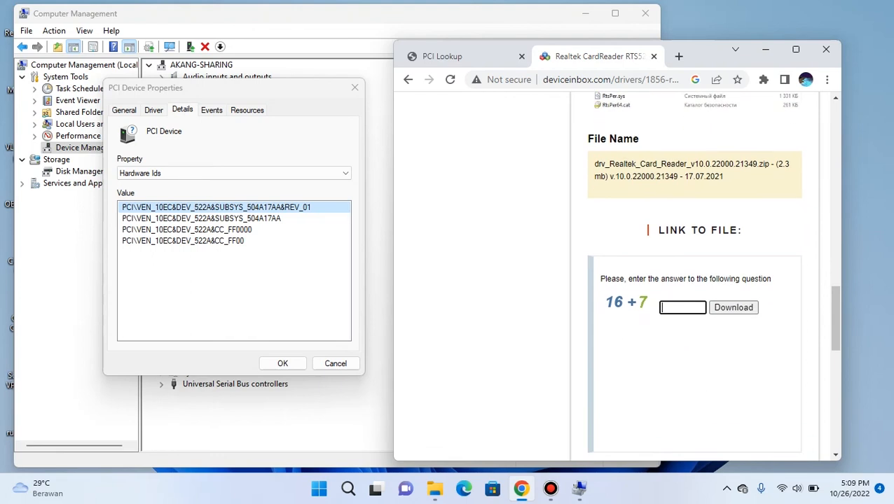
pyautogui.click(683, 308)
pyautogui.write('23')
pyautogui.click(734, 307)
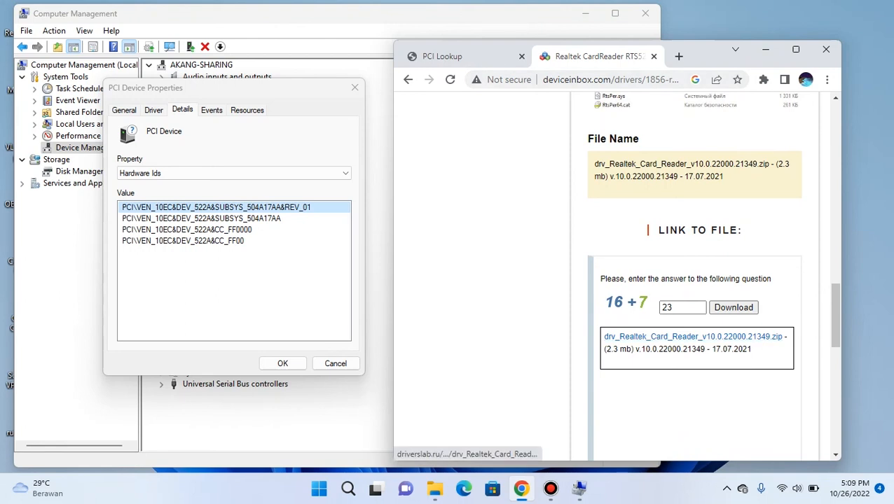
# Step: Download drv_Realtek_Card_Reader_v10.0.22000.21349.zip from the revealed link and close the download-complete dialog
pyautogui.moveTo(607, 349); pyautogui.dragTo(632, 349)
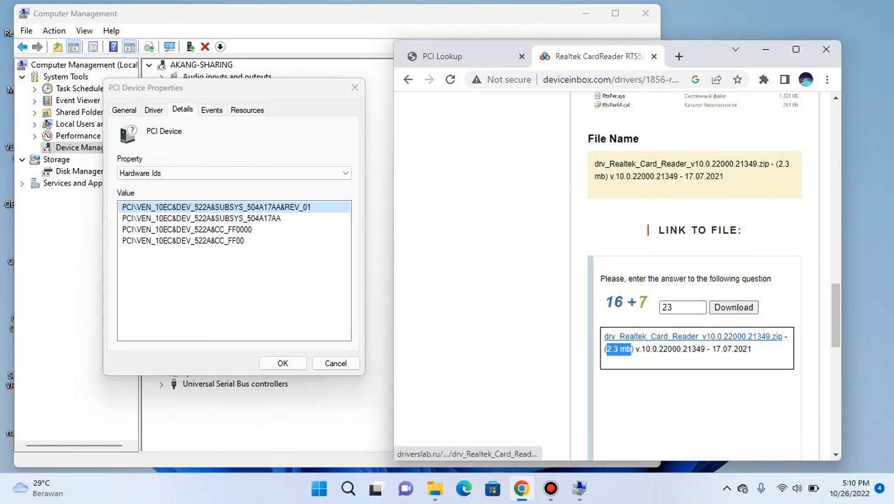
pyautogui.click(673, 337)
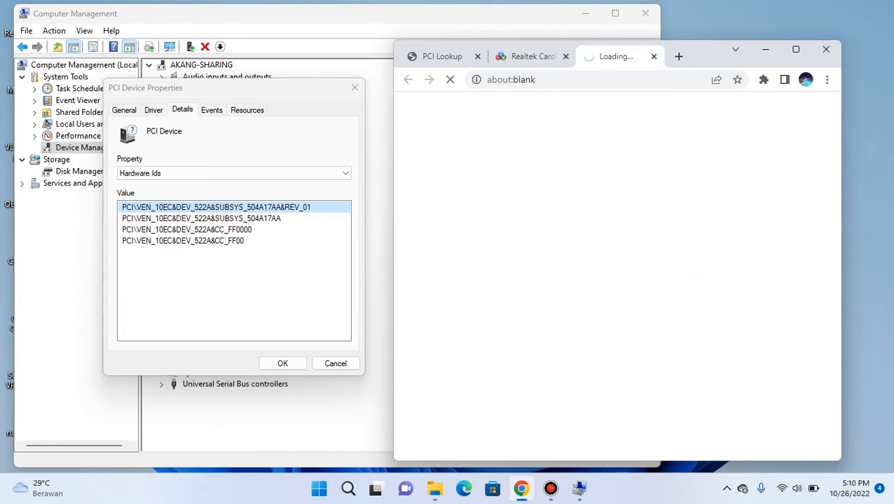
pyautogui.click(444, 301)
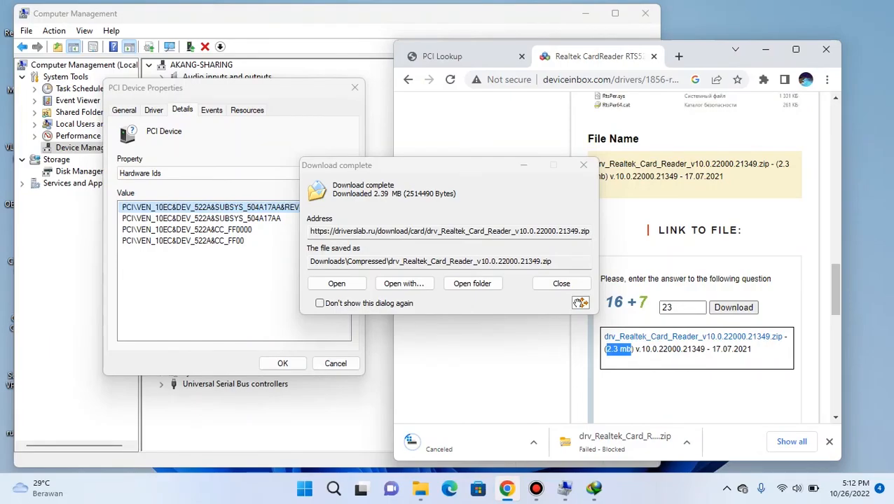
pyautogui.click(561, 283)
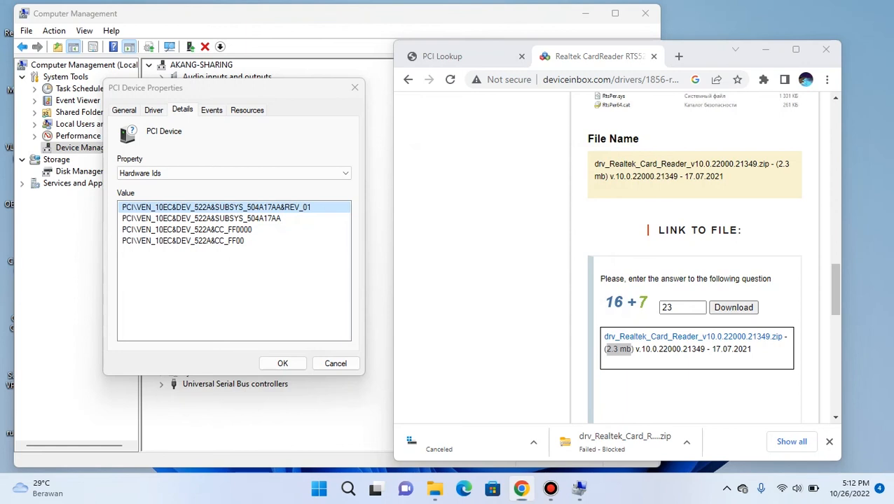
# Step: Close the PCI Device properties and minimize the browser, keeping the driver archive's window beside the device list
pyautogui.moveTo(482, 9); pyautogui.dragTo(718, 138)
pyautogui.click(355, 88)
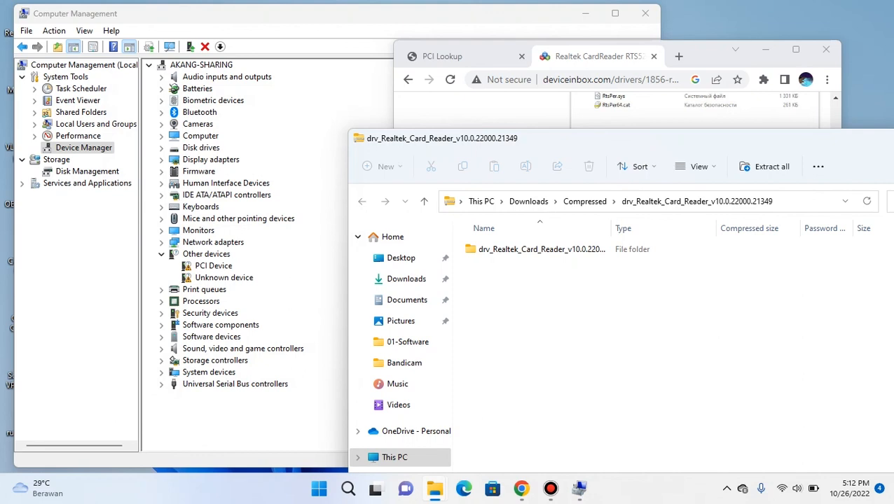
pyautogui.click(766, 49)
pyautogui.moveTo(637, 140); pyautogui.dragTo(744, 159)
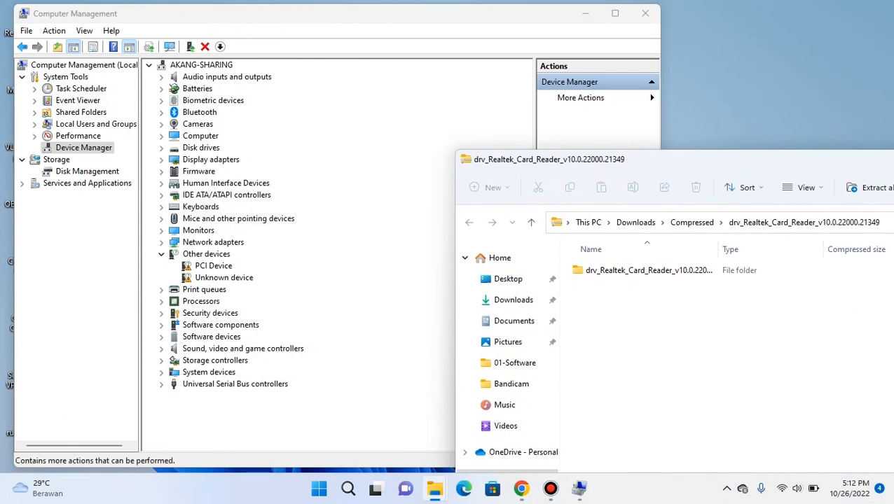
# Step: Narrow the Computer Management window and extract the drv_Realtek_Card_Reader_v10.0.22000.21349 folder from the archive onto the desktop
pyautogui.click(663, 118)
pyautogui.moveTo(665, 118); pyautogui.dragTo(518, 119)
pyautogui.click(770, 270)
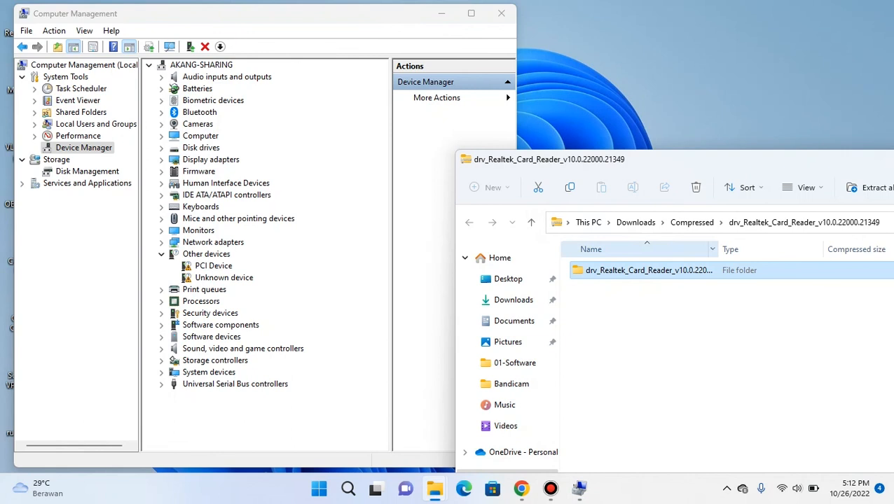
pyautogui.moveTo(648, 270); pyautogui.dragTo(616, 77)
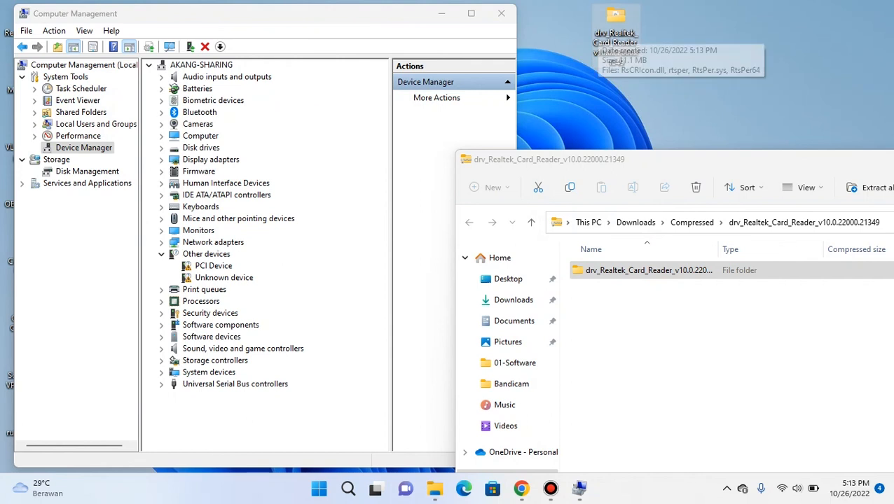
# Step: Start a manual driver update for PCI Device and choose the desktop folder drv_Realtek_Card_Reader_v10.0.22000.21349 as the driver location
pyautogui.click(213, 266)
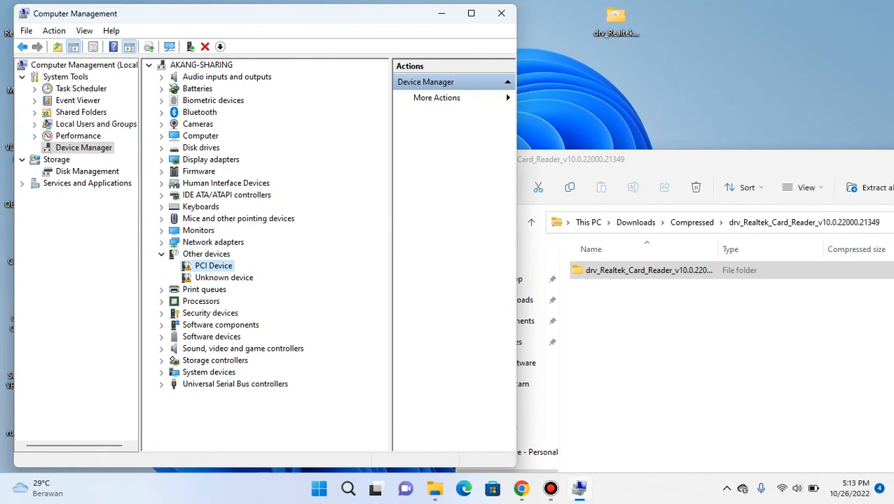
pyautogui.rightClick(214, 266)
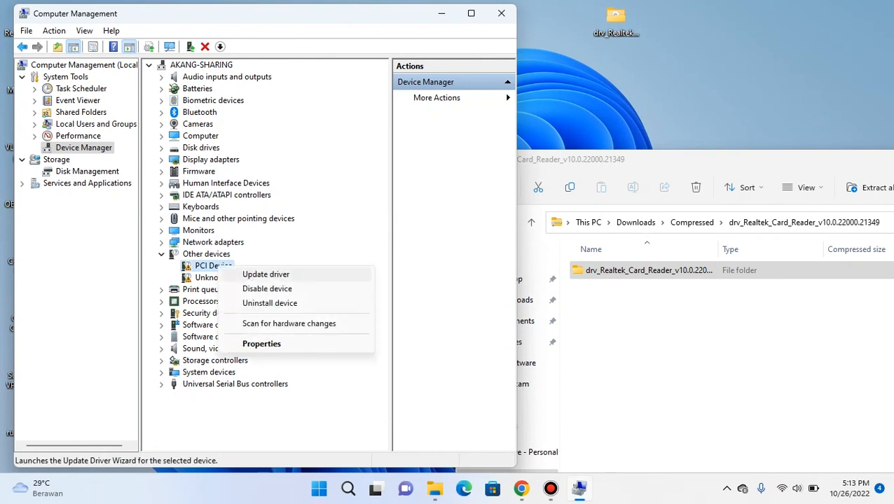
pyautogui.click(265, 274)
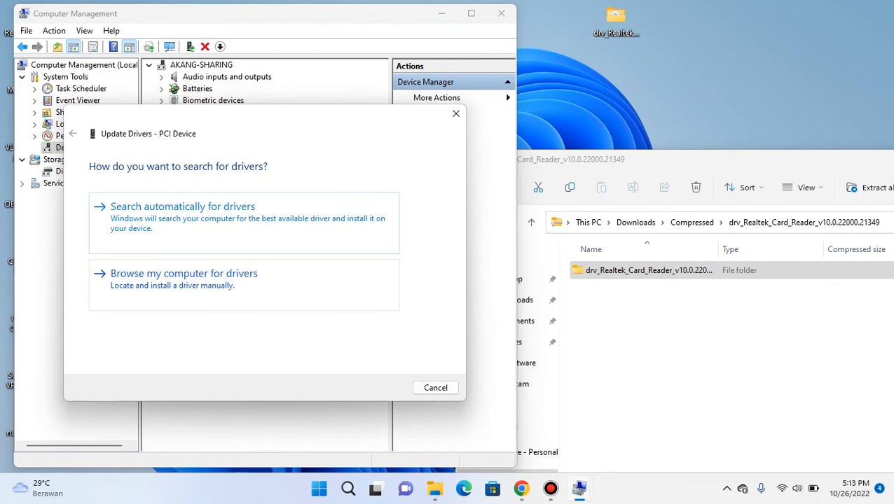
pyautogui.click(210, 280)
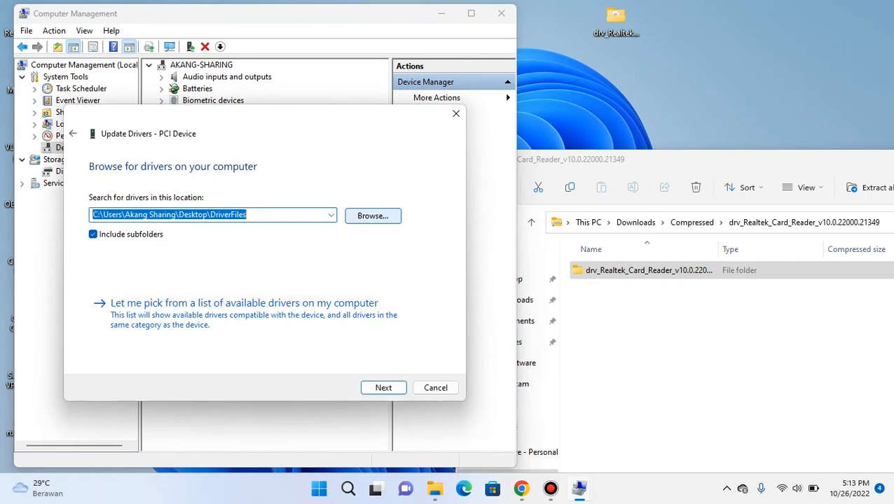
pyautogui.click(373, 216)
pyautogui.click(413, 272)
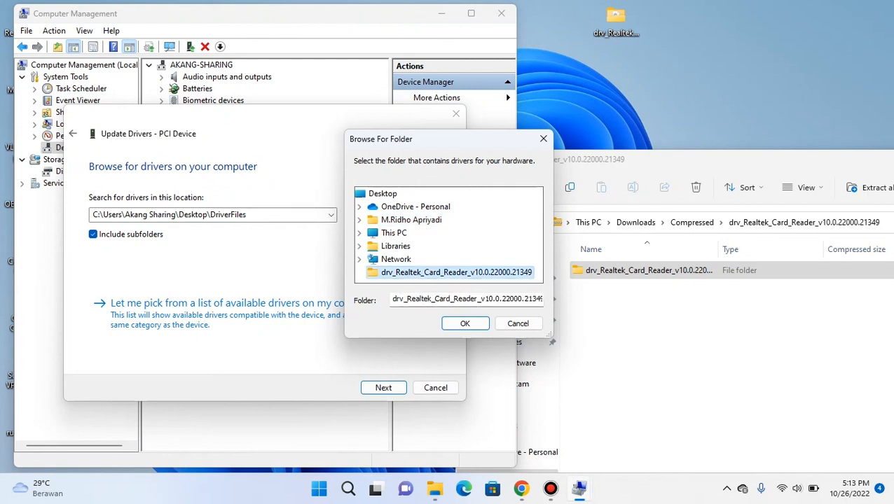
pyautogui.click(465, 323)
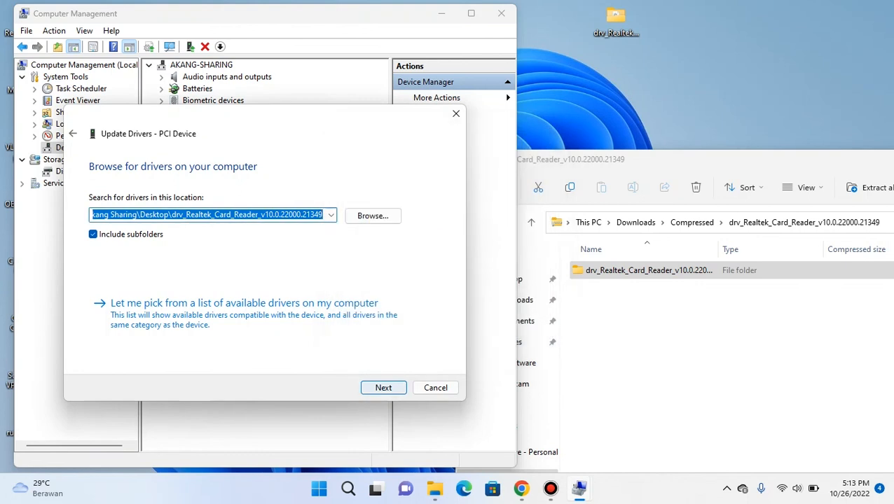
# Step: Install the card reader driver from the selected folder and close the update wizard
pyautogui.click(383, 388)
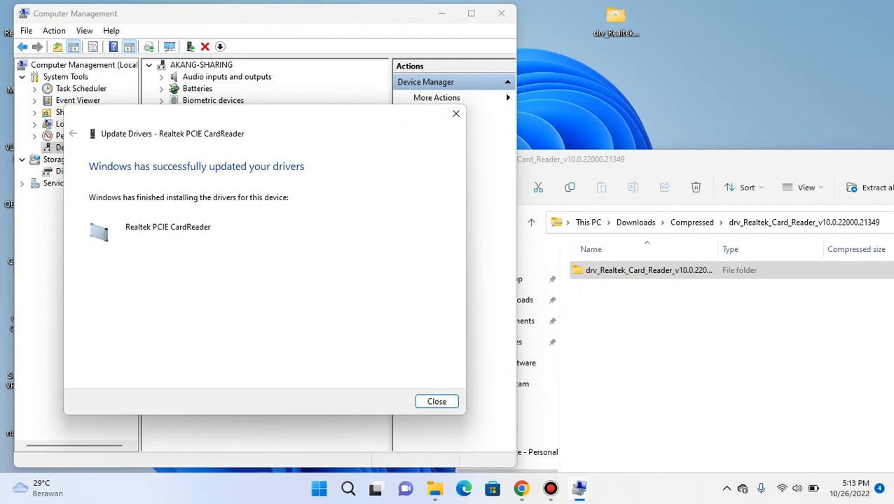
pyautogui.moveTo(158, 113); pyautogui.dragTo(419, 132)
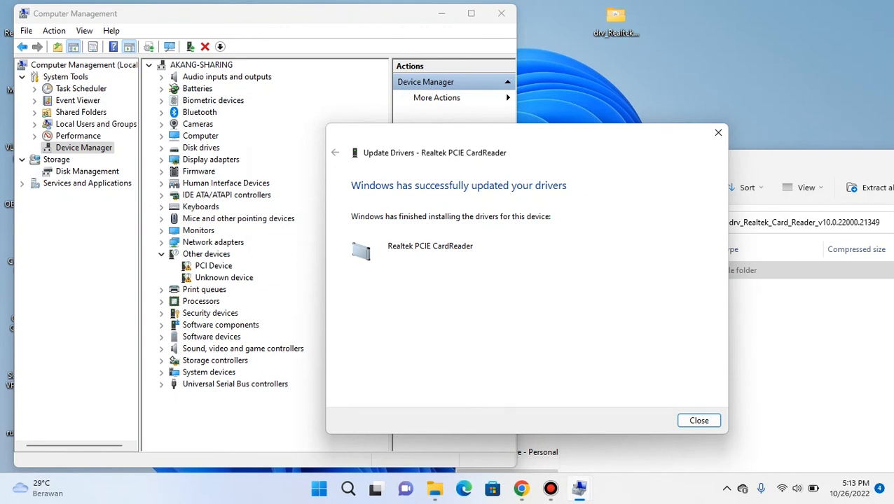
pyautogui.click(698, 420)
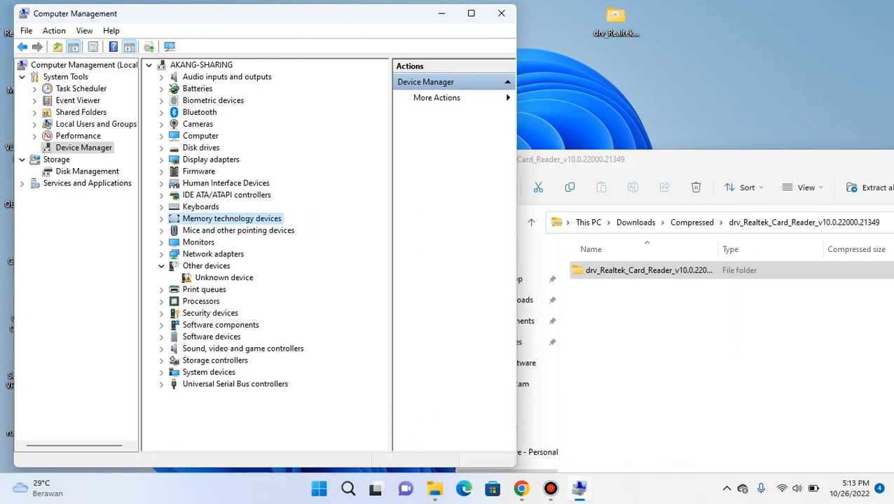
# Step: Narrow the drv_Realtek_Card_Reader_v10.0.22000.21349 archive window and place it fully on screen, partly overlapping Computer Management
pyautogui.moveTo(601, 160); pyautogui.dragTo(484, 55)
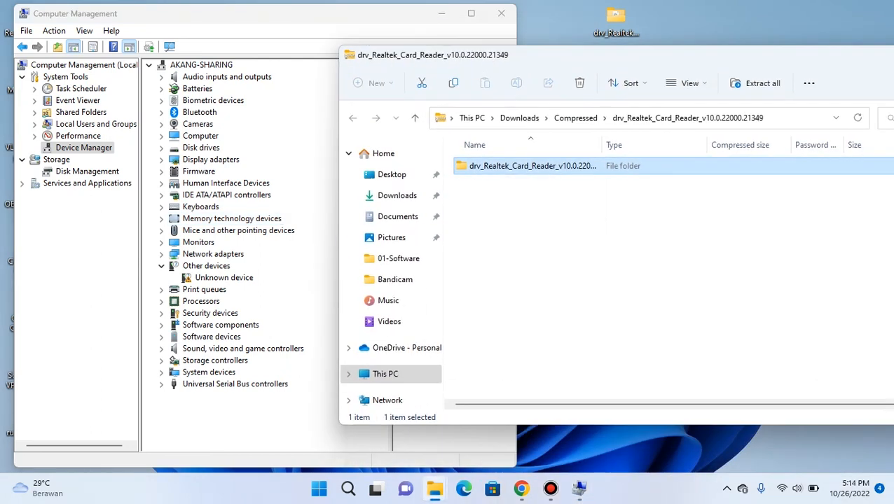
pyautogui.moveTo(336, 293); pyautogui.dragTo(487, 293)
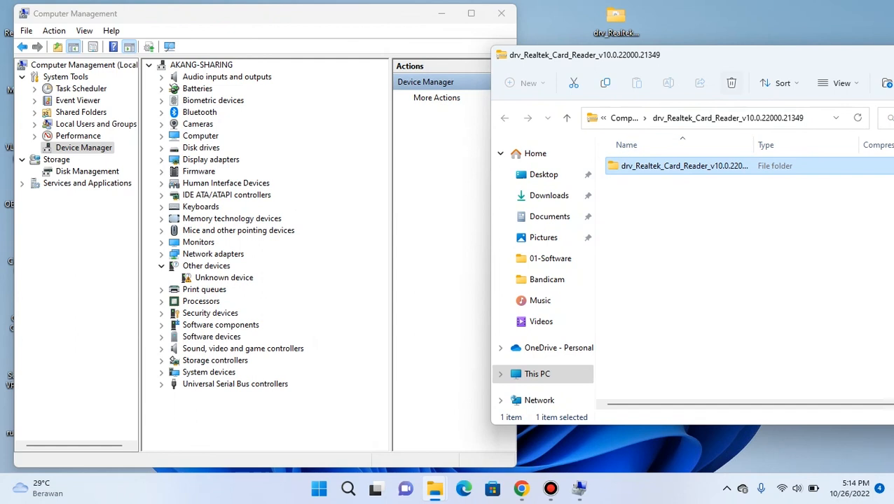
pyautogui.moveTo(759, 64); pyautogui.dragTo(585, 70)
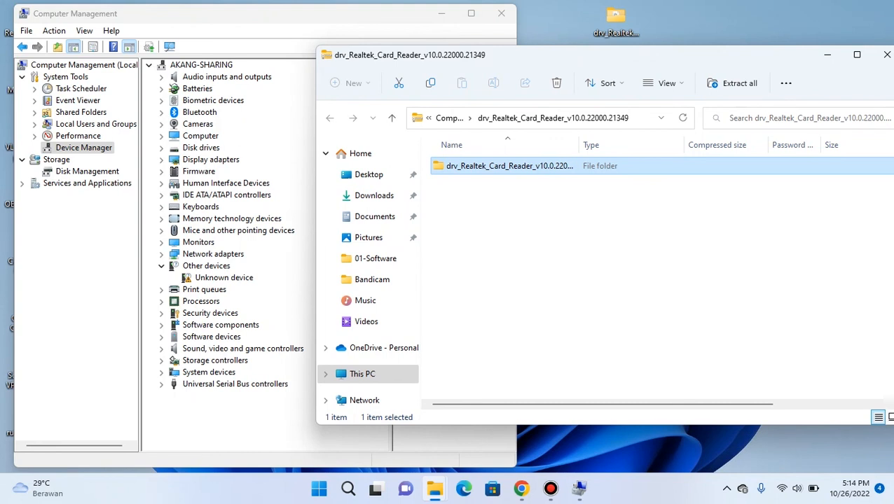
pyautogui.moveTo(593, 56); pyautogui.dragTo(561, 52)
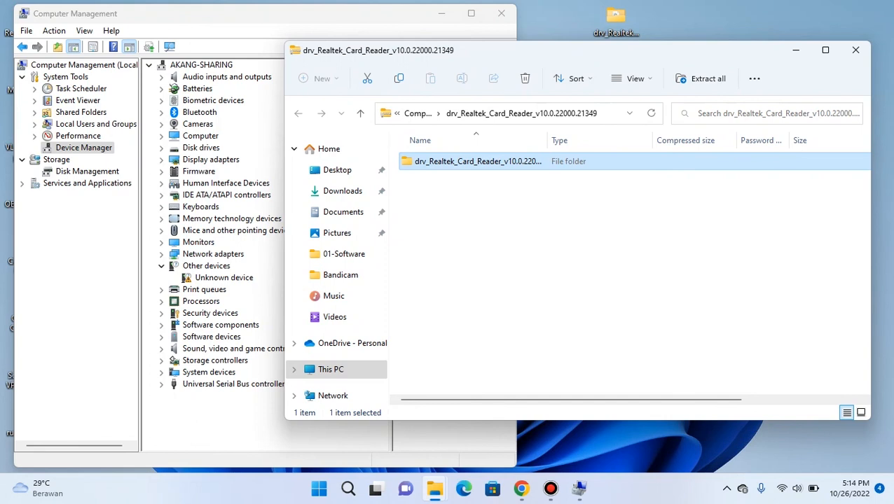
pyautogui.moveTo(870, 287); pyautogui.dragTo(811, 287)
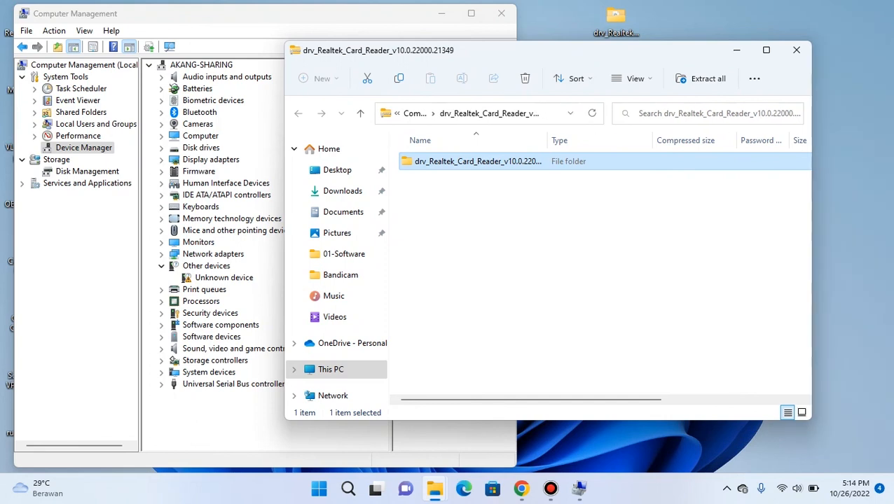
pyautogui.moveTo(689, 52); pyautogui.dragTo(750, 100)
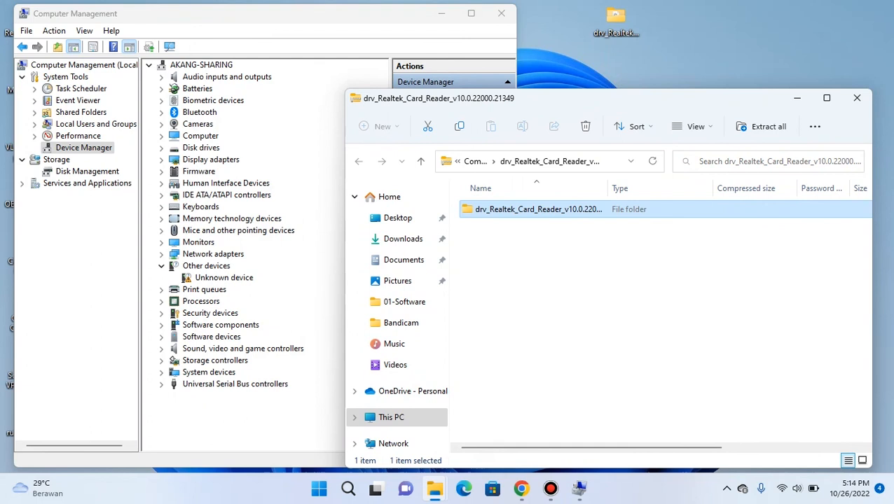
# Step: Switch to Chrome to view the Realtek card reader download page, and minimize the browser again
pyautogui.click(521, 488)
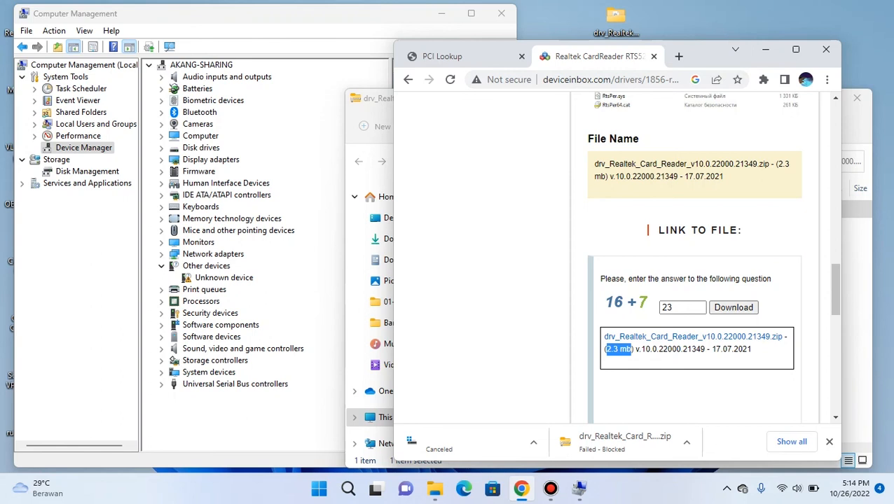
pyautogui.click(765, 49)
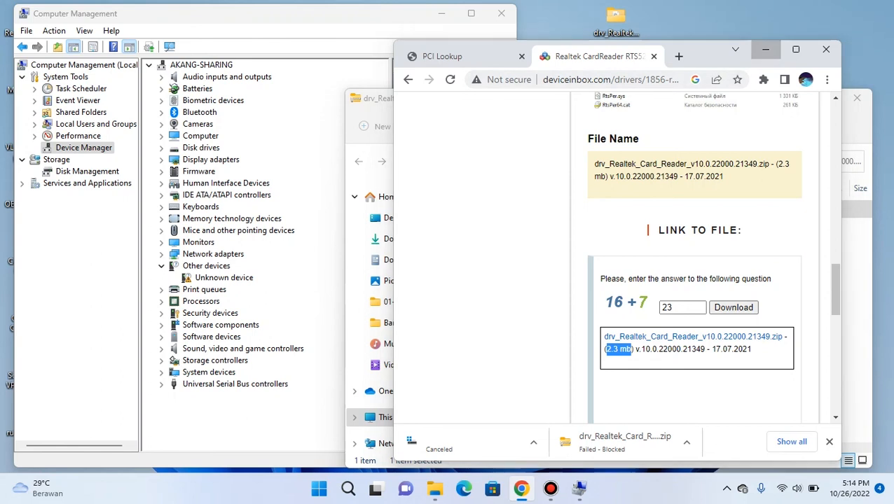